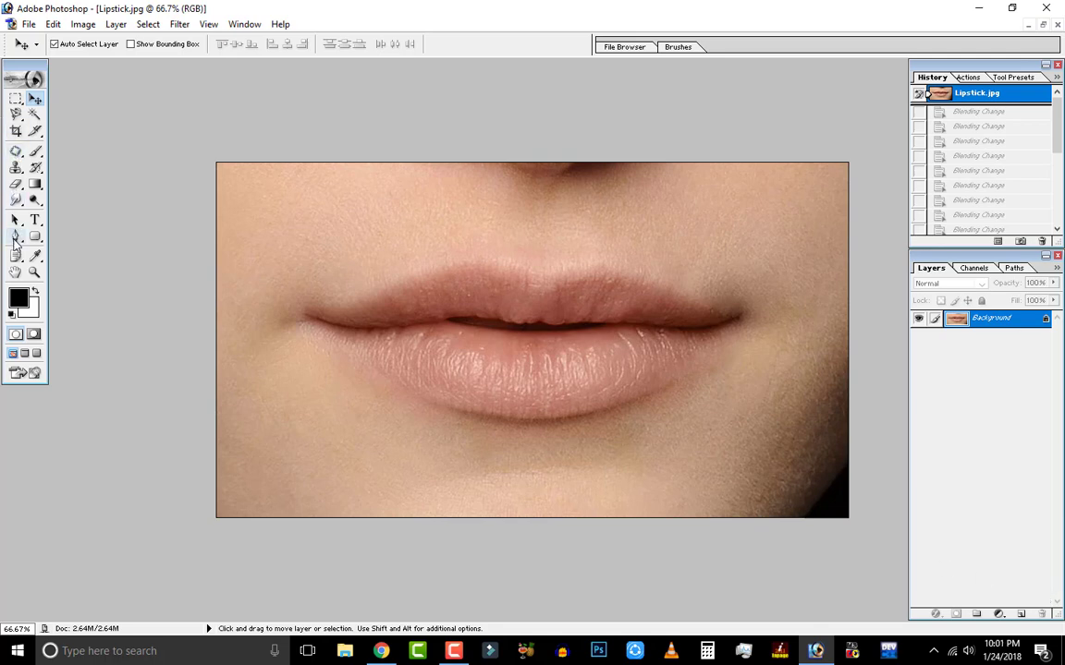
# Activate the Pen tool to draw paths on the lips.
pyautogui.click(15, 235)
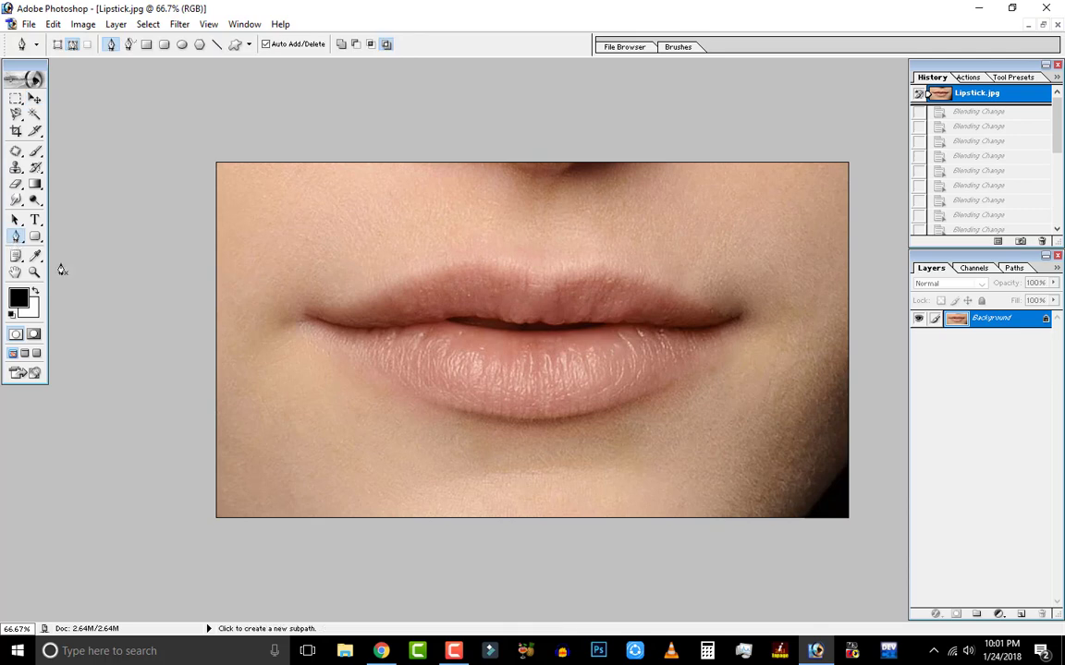
pyautogui.click(302, 313)
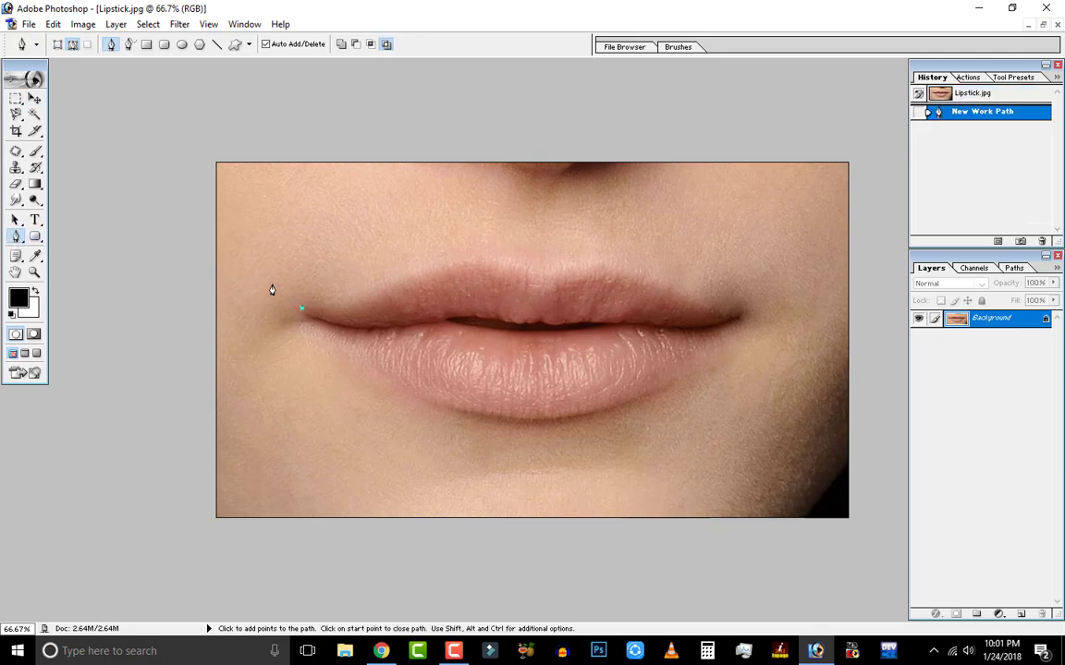
pyautogui.click(939, 93)
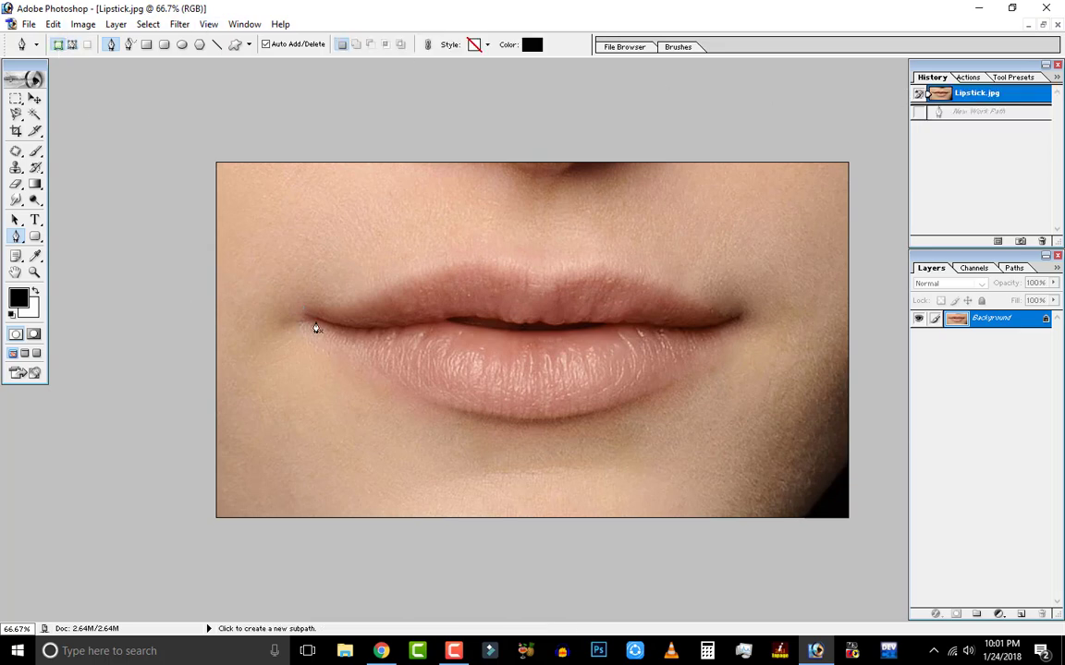
pyautogui.click(308, 309)
pyautogui.click(380, 298)
pyautogui.click(425, 269)
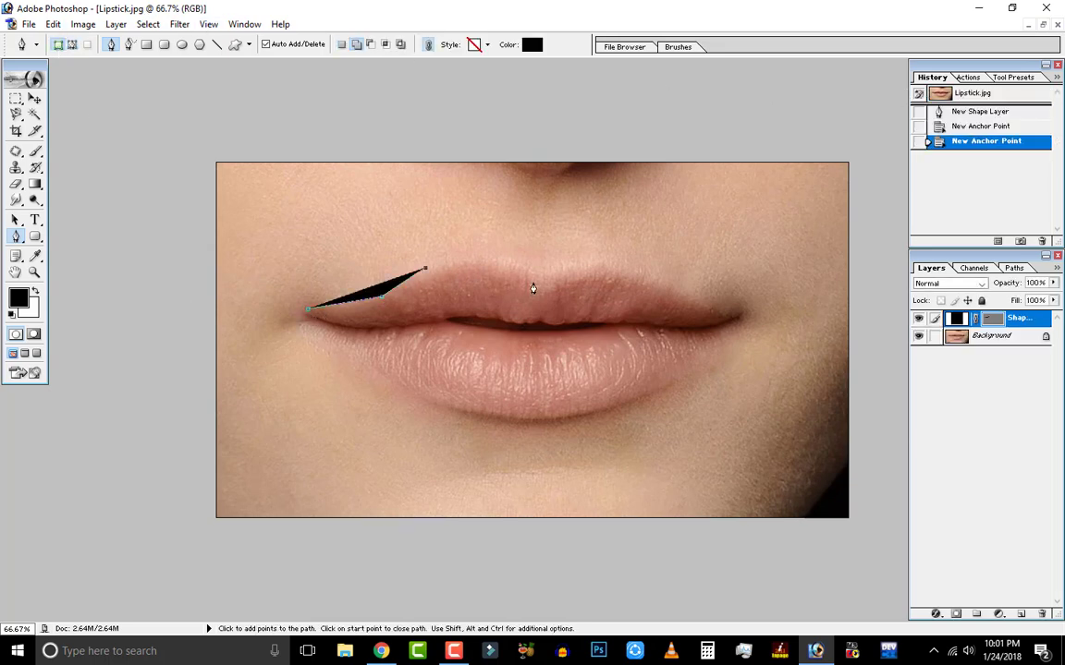
pyautogui.click(533, 282)
pyautogui.click(530, 354)
pyautogui.click(383, 401)
pyautogui.click(291, 369)
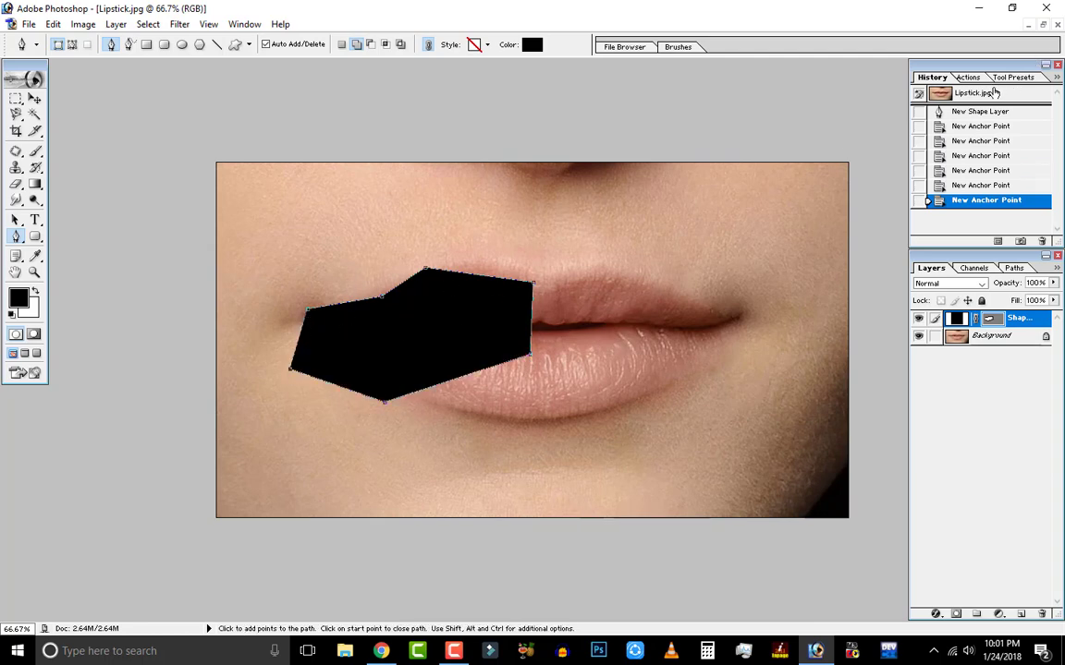
pyautogui.click(999, 94)
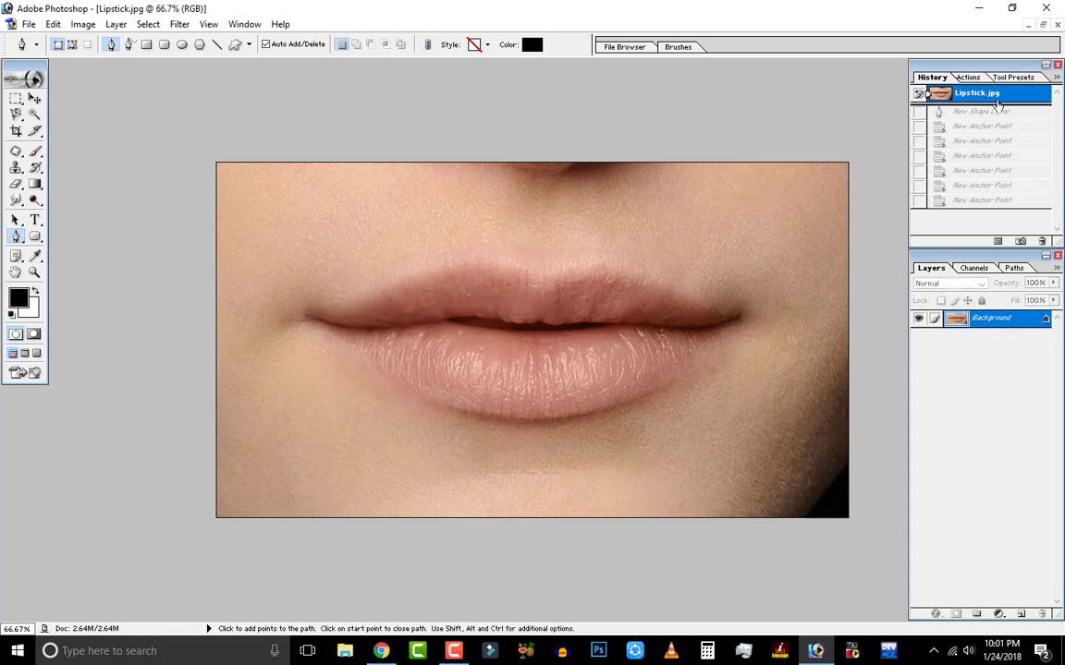
# In Paths mode, trace curved points along the upper lip from the left corner to the central dip.
pyautogui.click(72, 44)
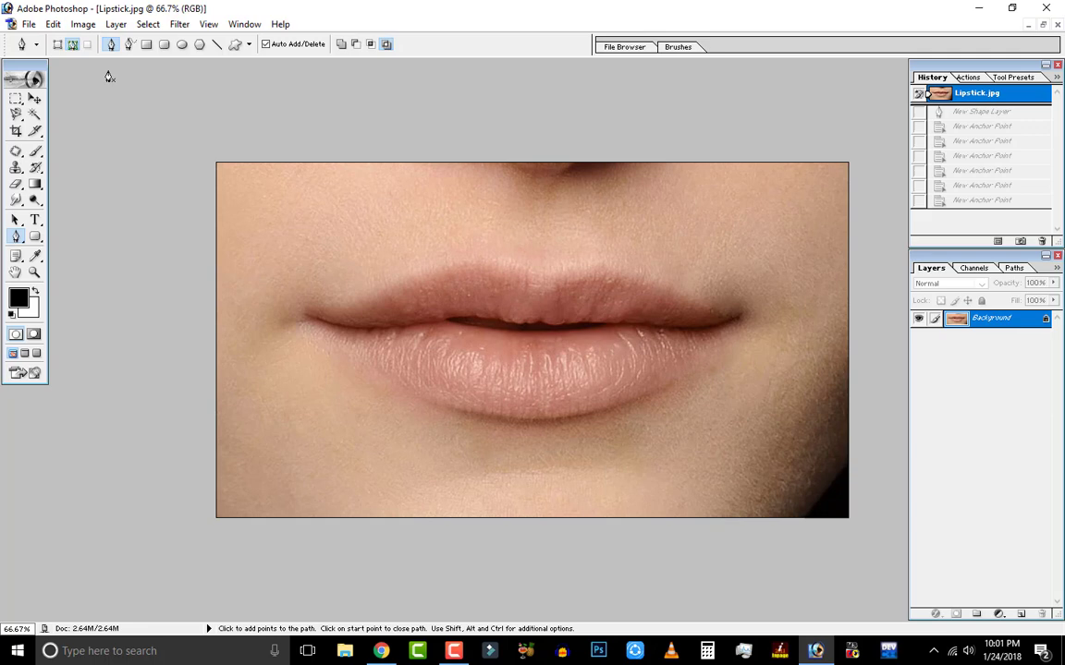
pyautogui.click(307, 306)
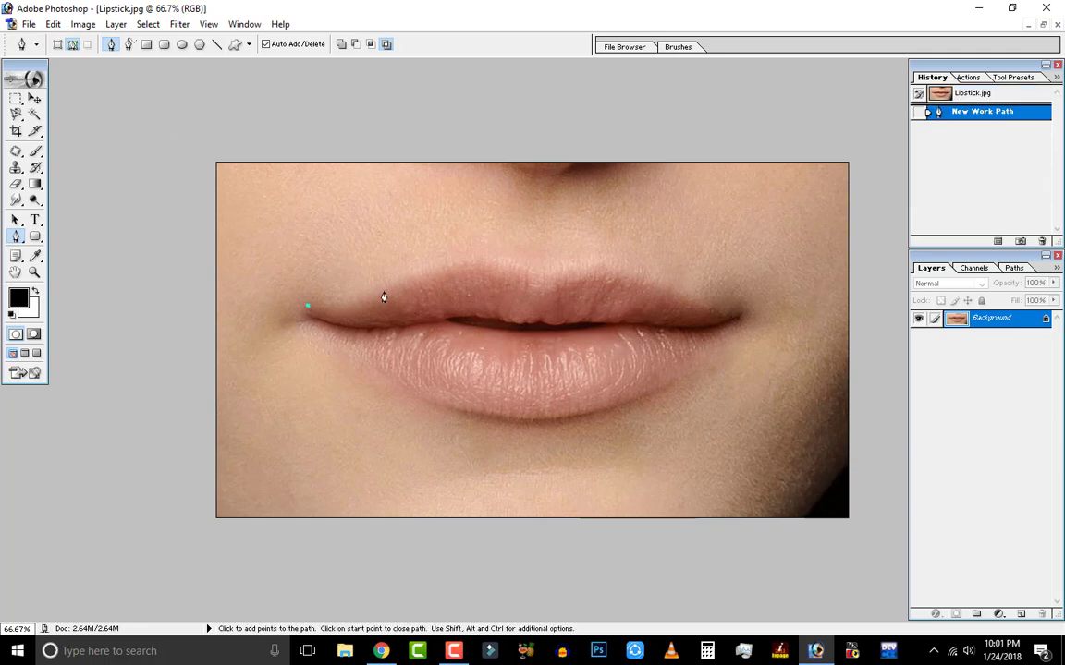
pyautogui.moveTo(404, 282); pyautogui.dragTo(418, 268)
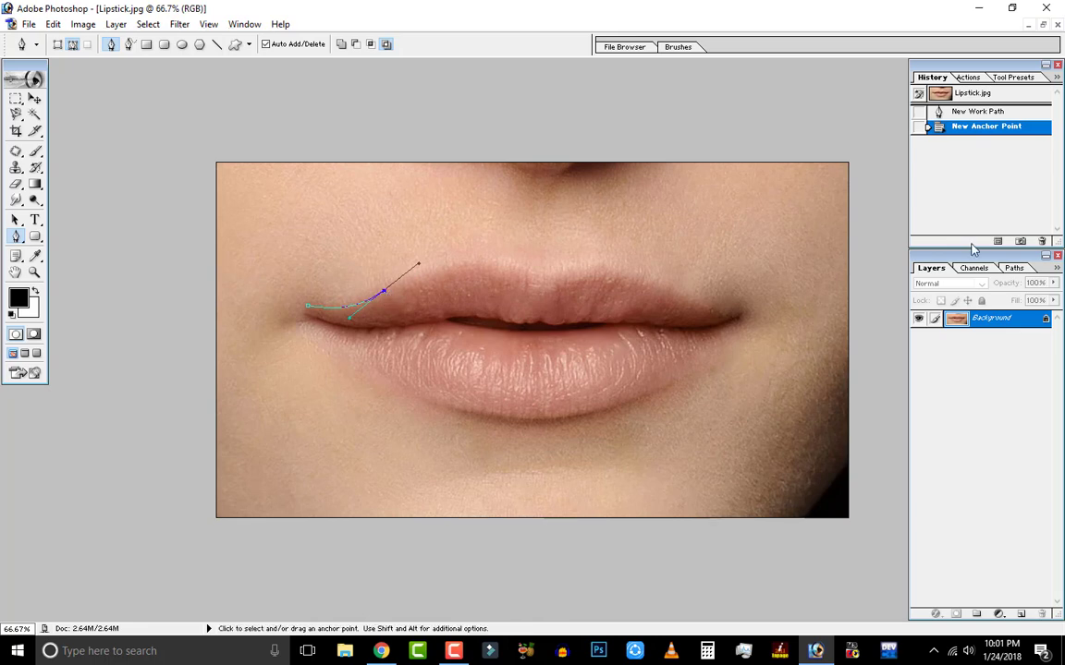
pyautogui.click(1013, 113)
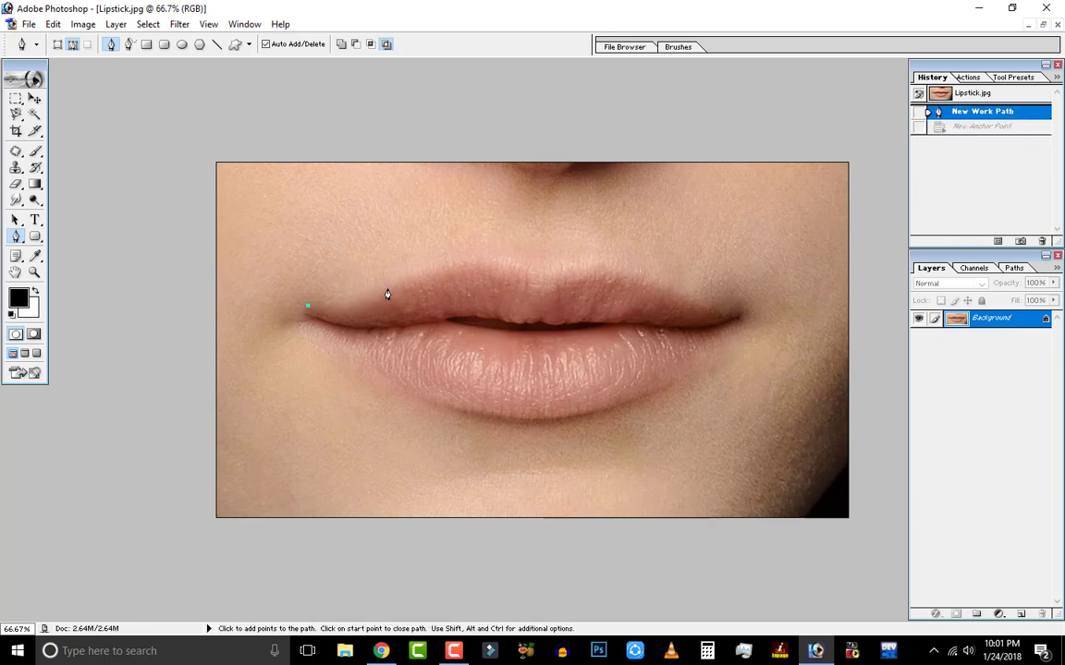
pyautogui.moveTo(387, 293)
pyautogui.mouseDown()
pyautogui.moveTo(444, 265)
pyautogui.moveTo(420, 265)
pyautogui.mouseUp()
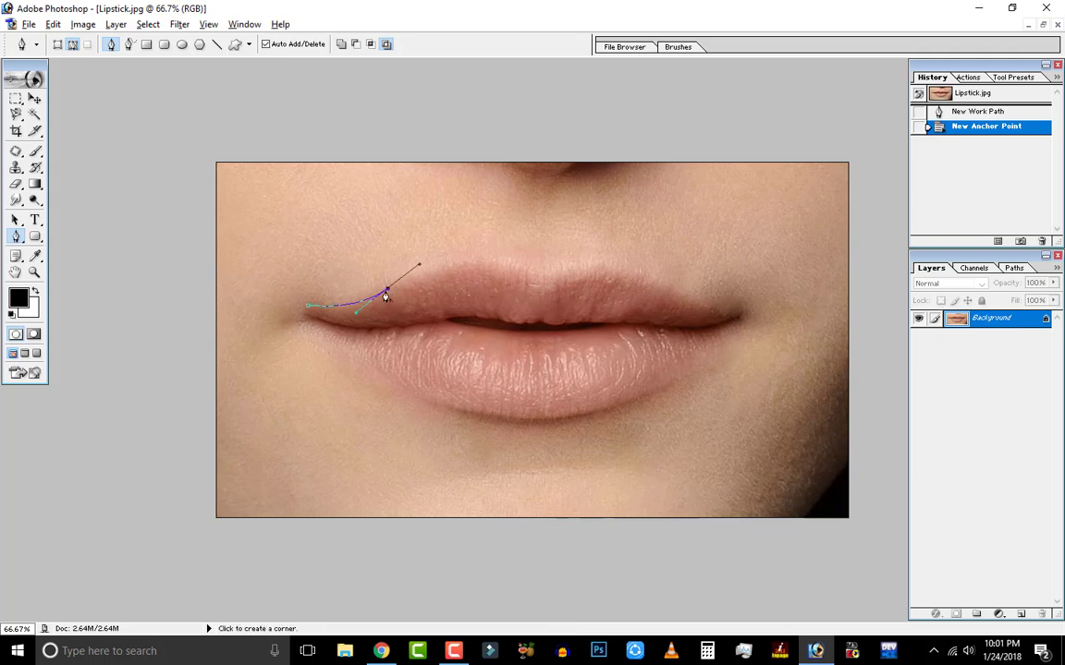
pyautogui.click(389, 294)
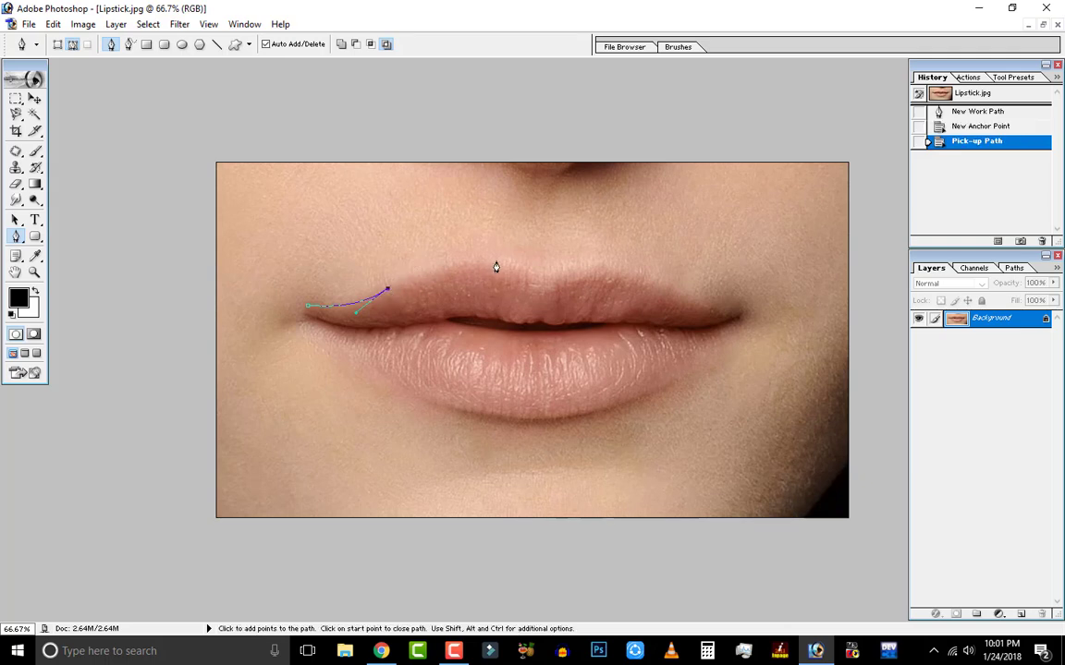
pyautogui.moveTo(497, 263); pyautogui.dragTo(520, 291)
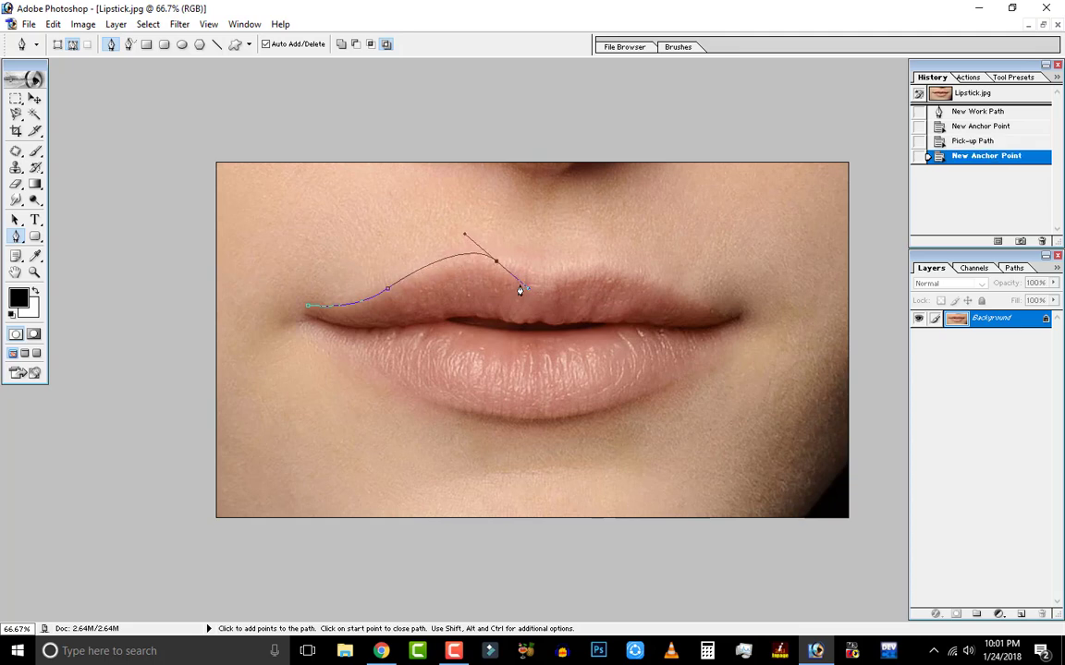
pyautogui.keyDown('alt'); pyautogui.click(496, 263); pyautogui.keyUp('alt')
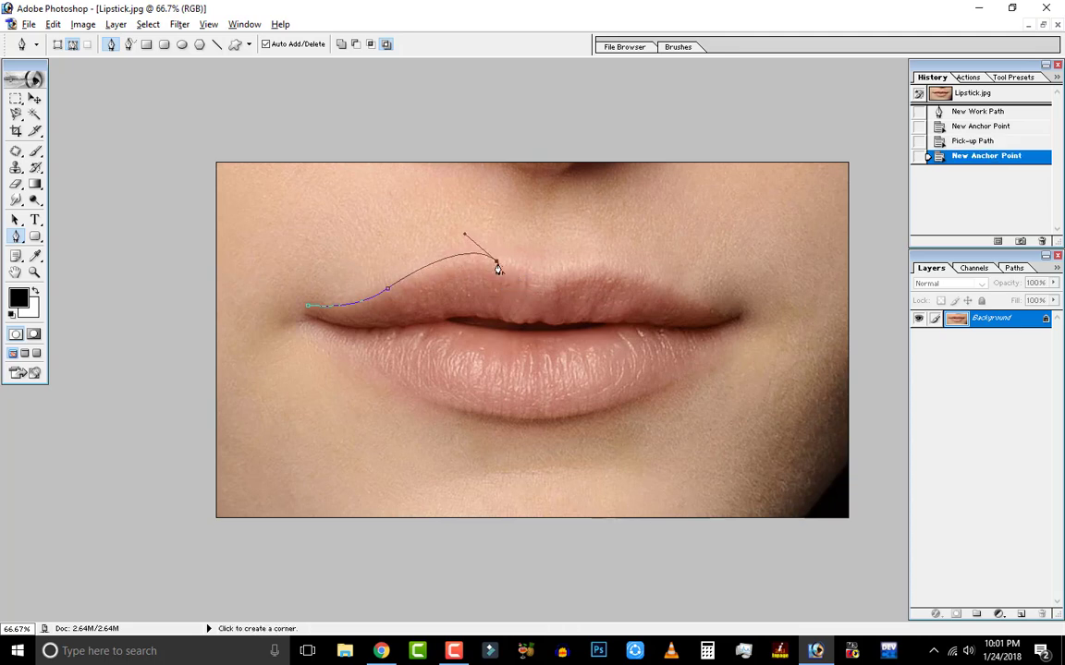
pyautogui.click(538, 273)
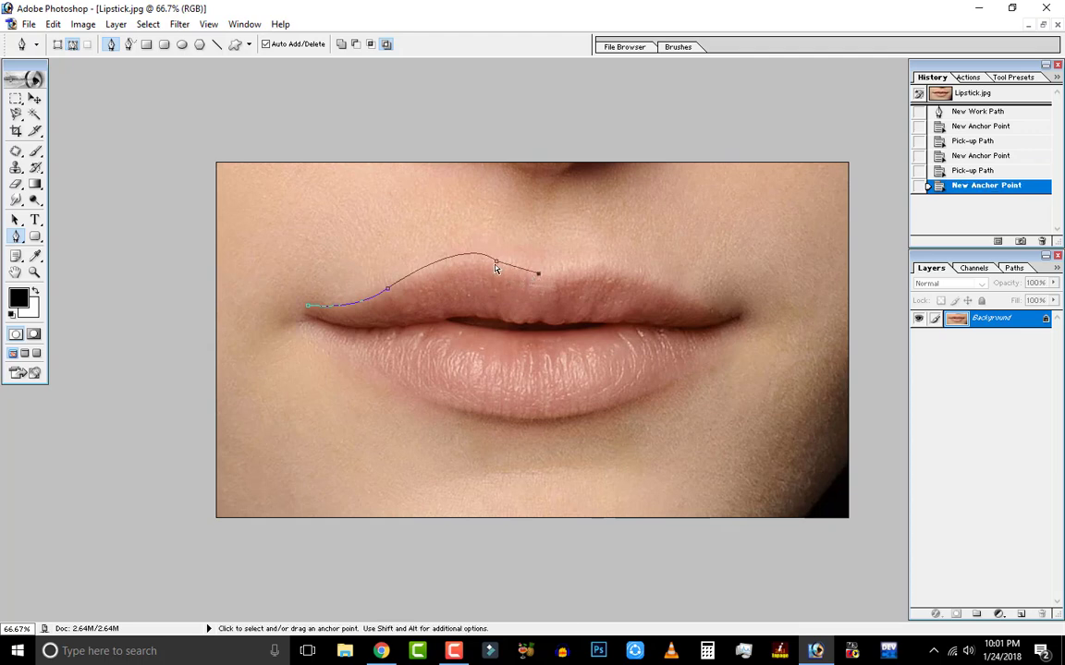
pyautogui.moveTo(453, 244); pyautogui.dragTo(452, 235)
pyautogui.moveTo(538, 272); pyautogui.dragTo(537, 272)
# Continue the path over the right upper lip and along the lower lip, closing it at the left corner.
pyautogui.click(589, 254)
pyautogui.moveTo(670, 288)
pyautogui.mouseDown()
pyautogui.moveTo(693, 317)
pyautogui.moveTo(747, 315)
pyautogui.mouseUp()
pyautogui.click(756, 311)
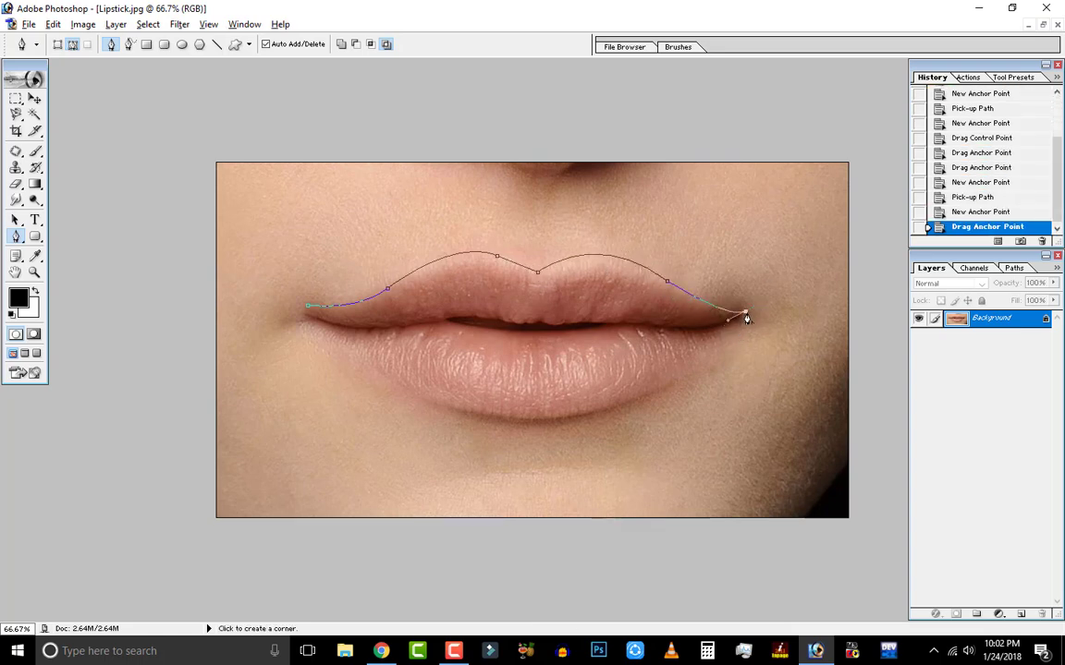
pyautogui.click(746, 314)
pyautogui.moveTo(635, 401); pyautogui.dragTo(578, 425)
pyautogui.moveTo(418, 398)
pyautogui.mouseDown()
pyautogui.moveTo(301, 331)
pyautogui.moveTo(304, 343)
pyautogui.mouseUp()
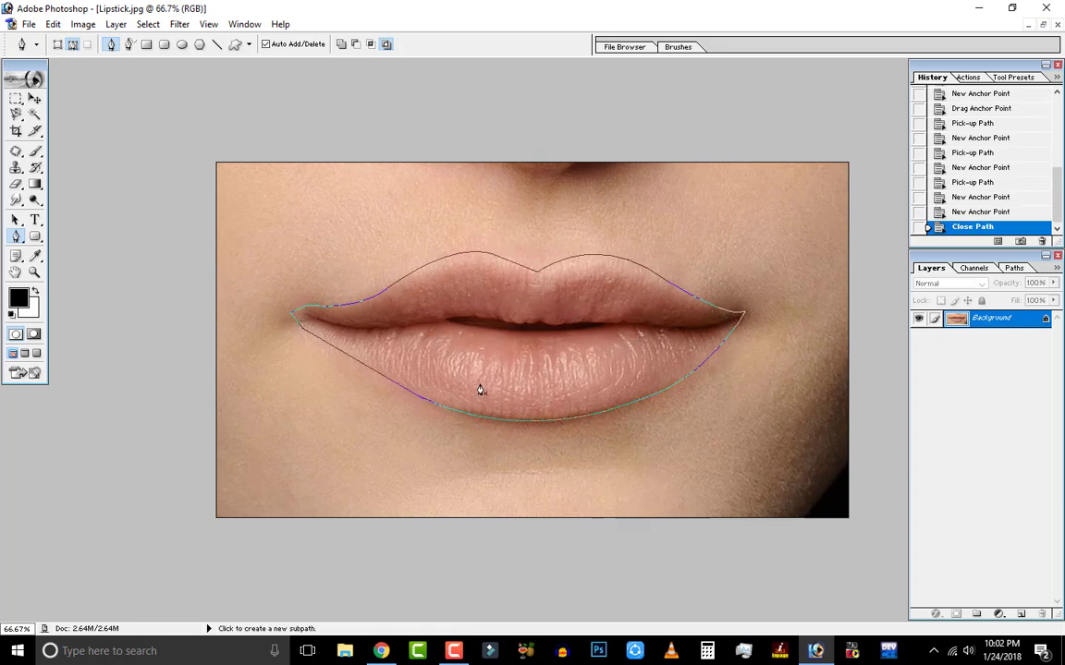
# Convert the lip path into a selection and add an empty Layer 1.
pyautogui.rightClick(541, 349)
pyautogui.click(590, 414)
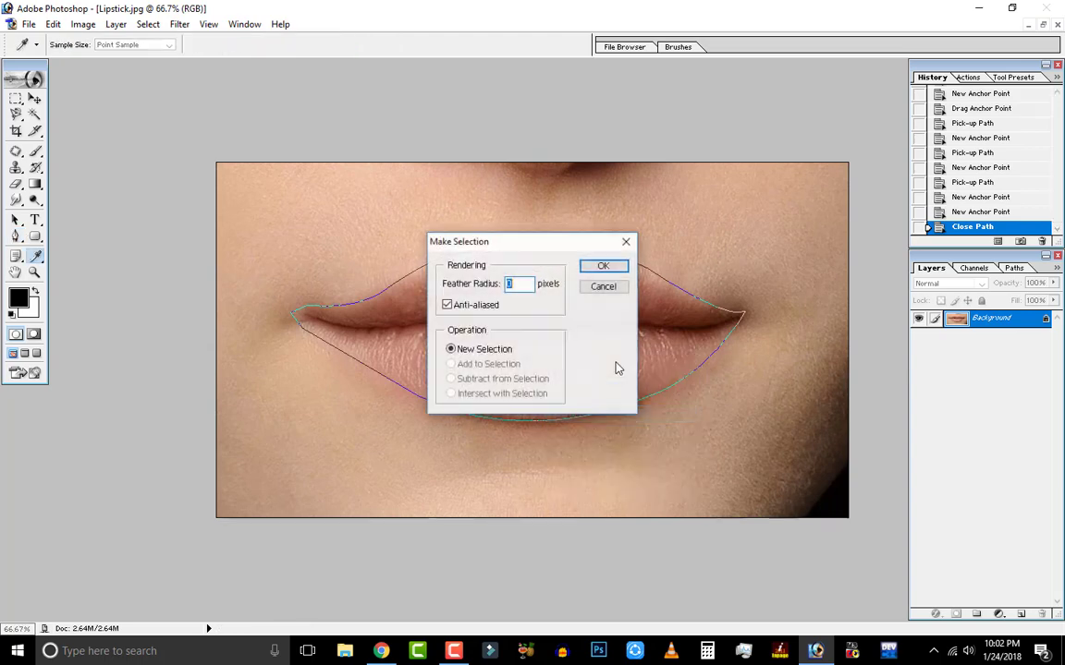
pyautogui.click(605, 266)
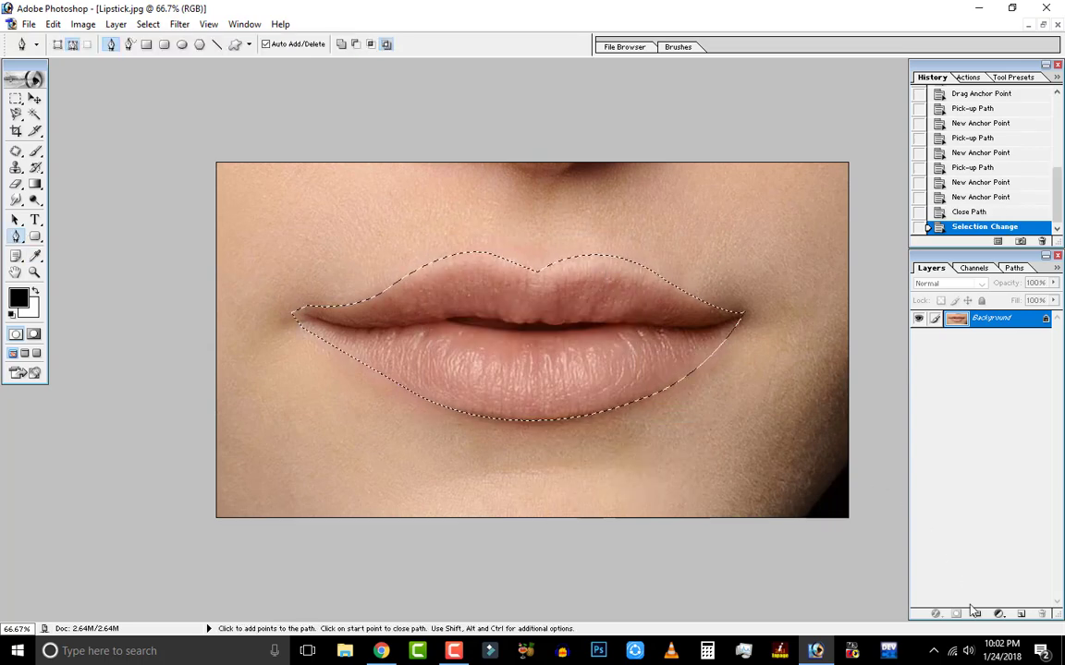
pyautogui.click(1022, 613)
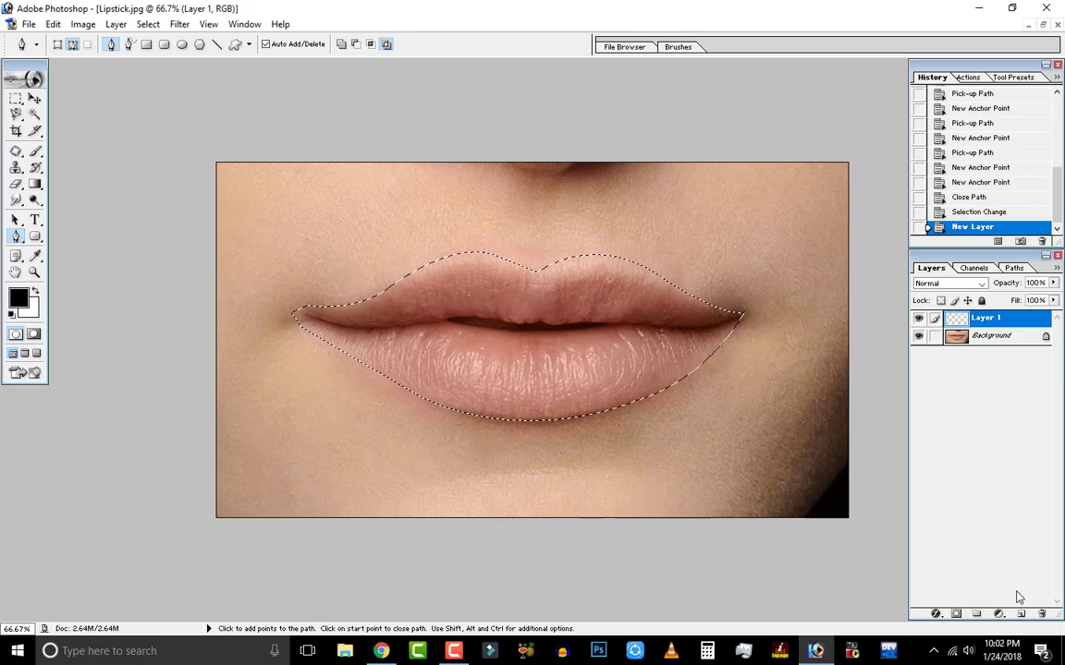
# Feather the lip selection by 10 pixels.
pyautogui.click(17, 114)
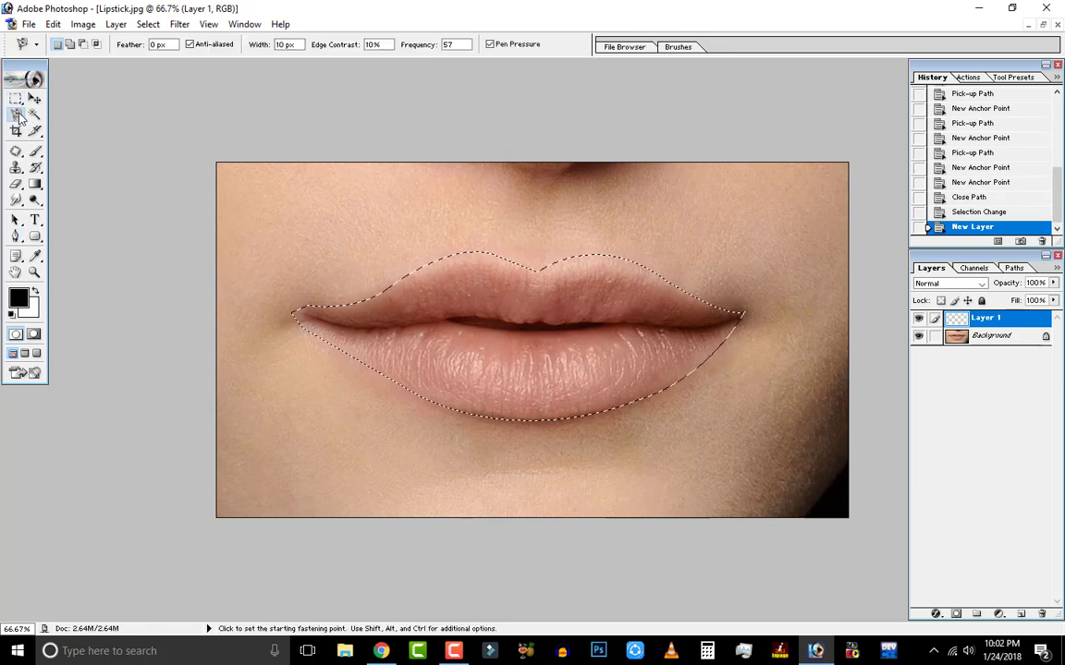
pyautogui.moveTo(19, 115); pyautogui.dragTo(59, 139)
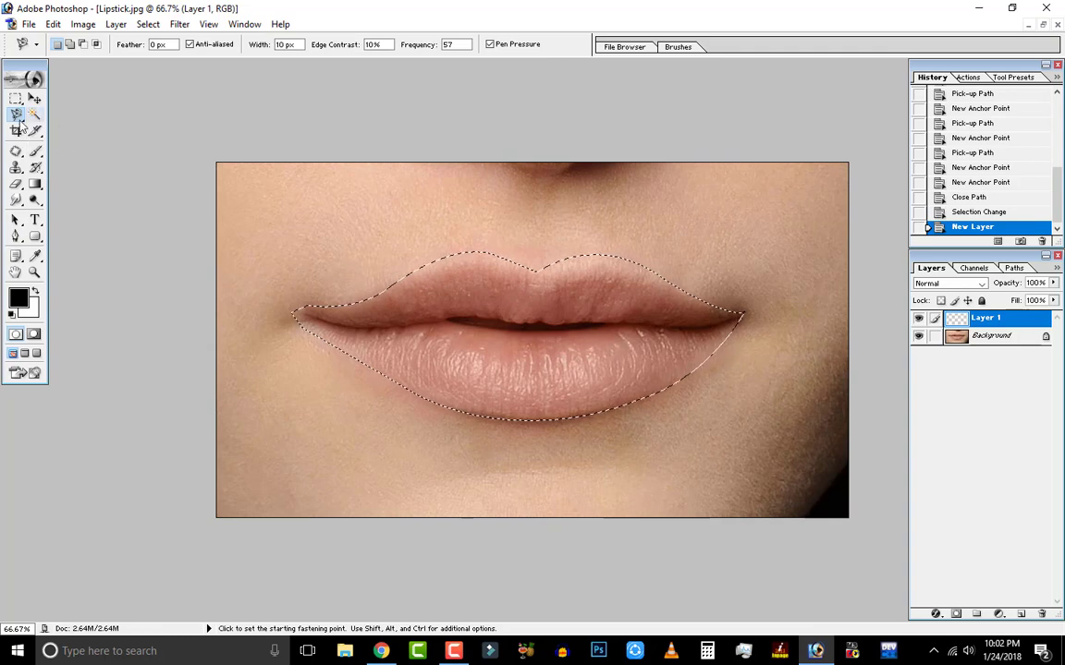
pyautogui.rightClick(418, 304)
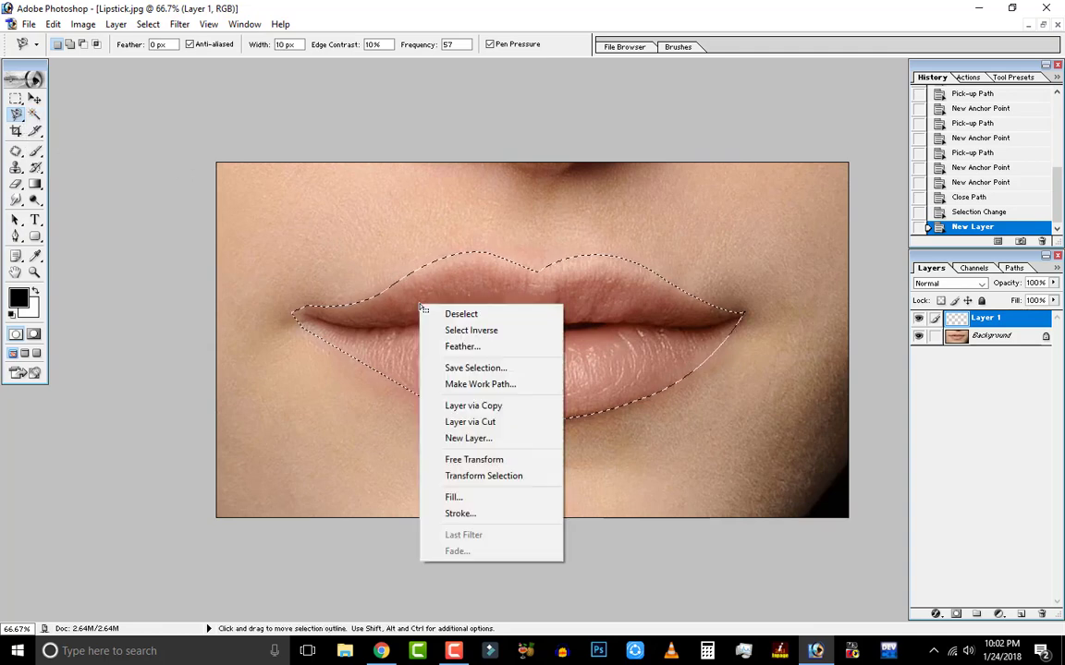
pyautogui.click(463, 347)
pyautogui.write('10')
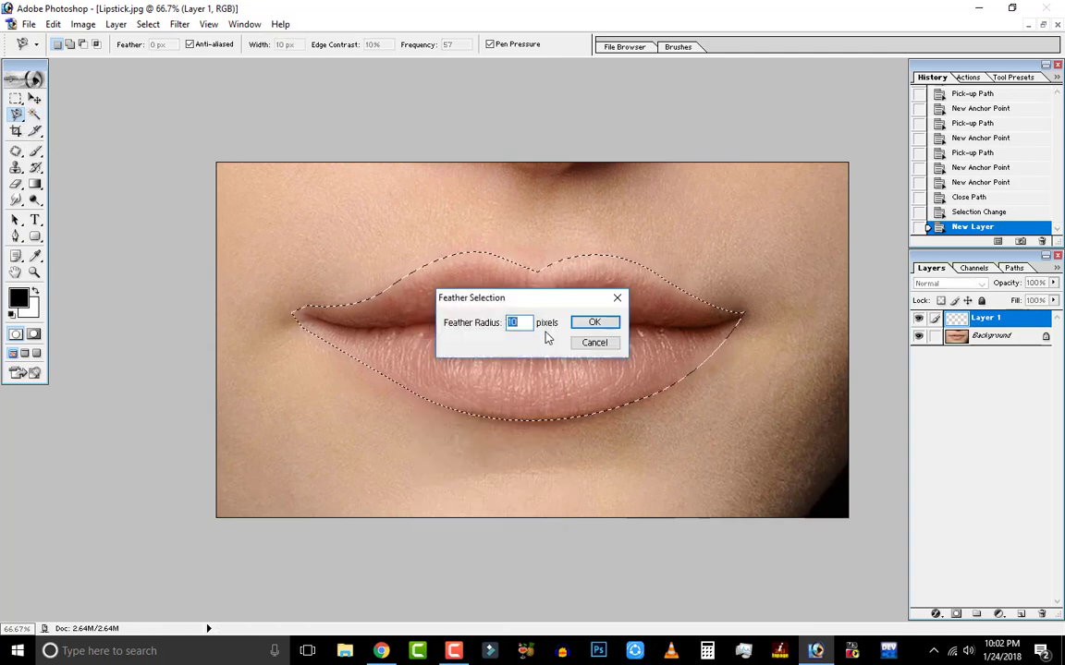
pyautogui.click(596, 324)
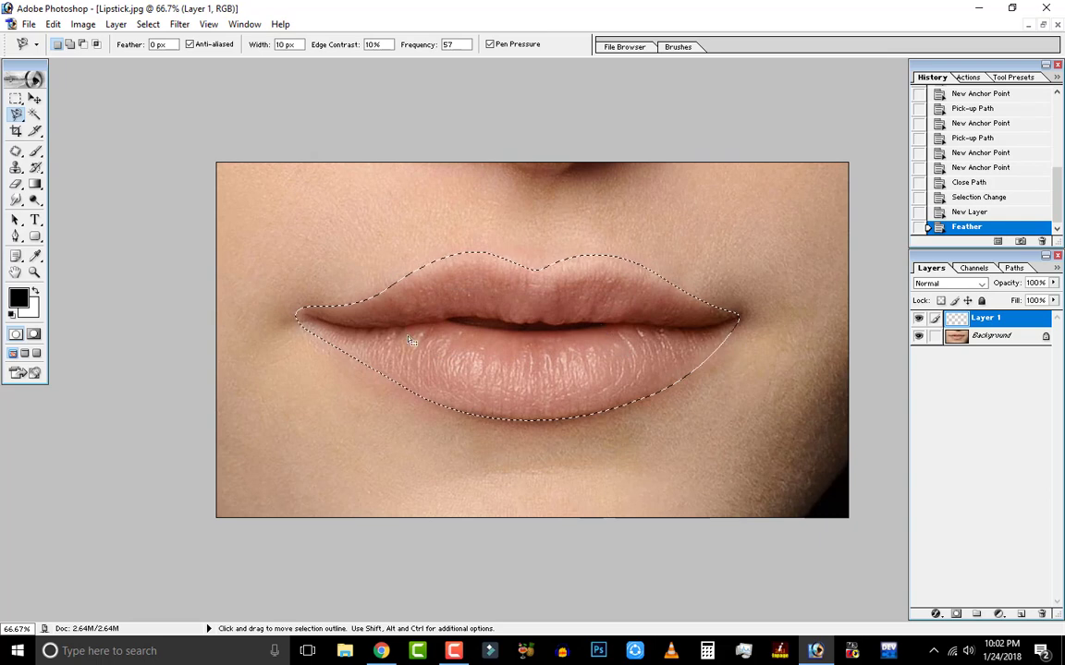
# Brush pure red FF0000 over the lip selection on Layer 1, then deselect.
pyautogui.click(35, 153)
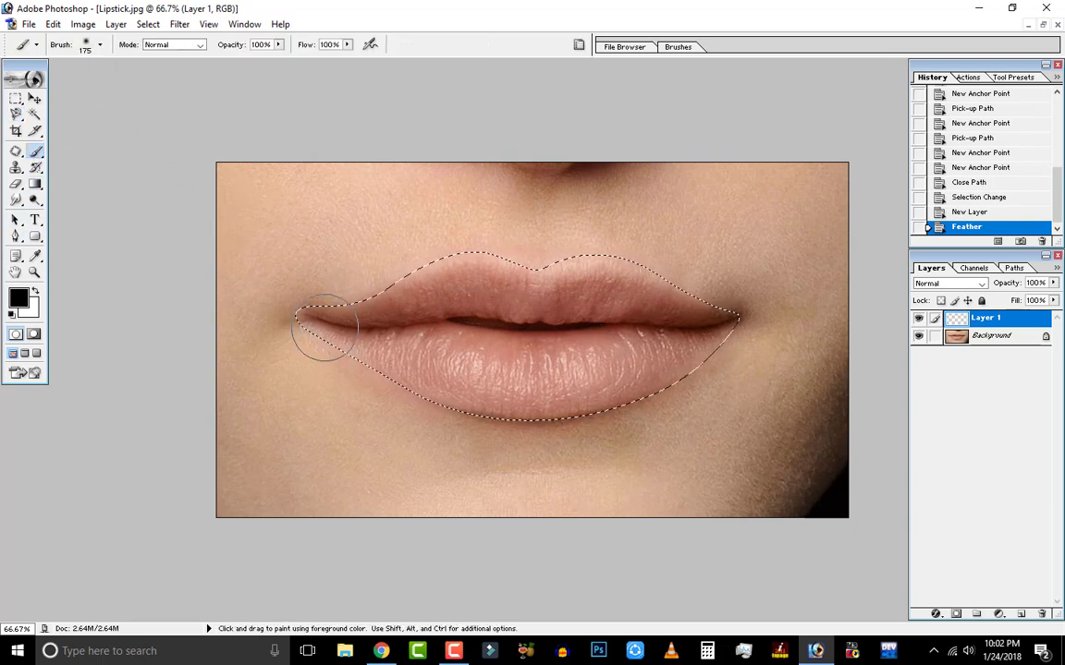
pyautogui.click(19, 297)
pyautogui.click(830, 184)
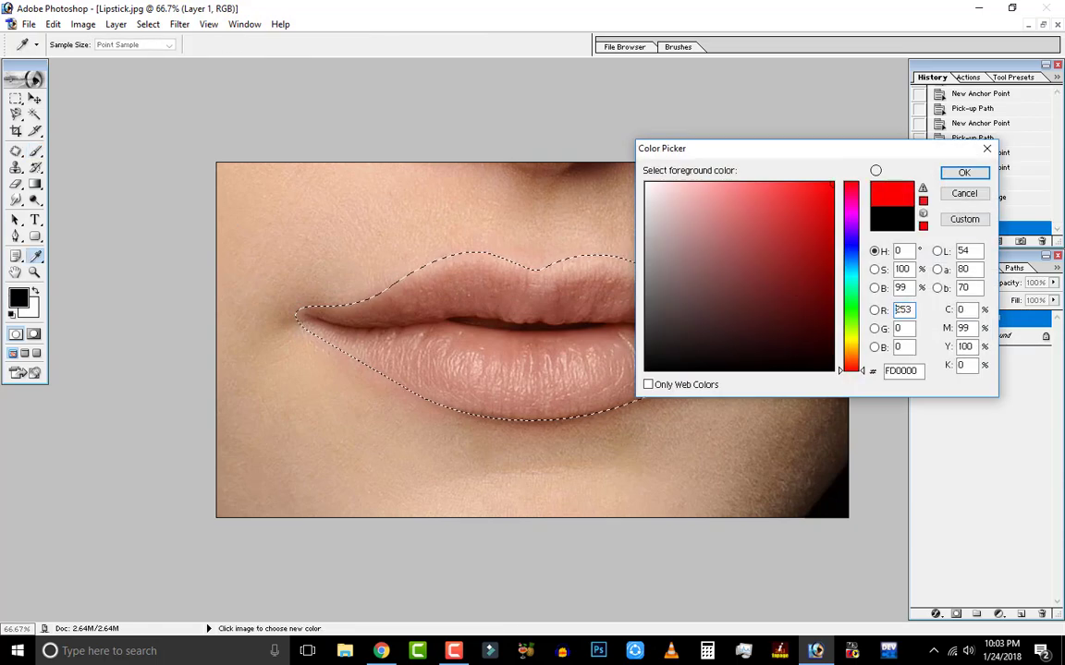
pyautogui.moveTo(850, 226); pyautogui.dragTo(850, 182)
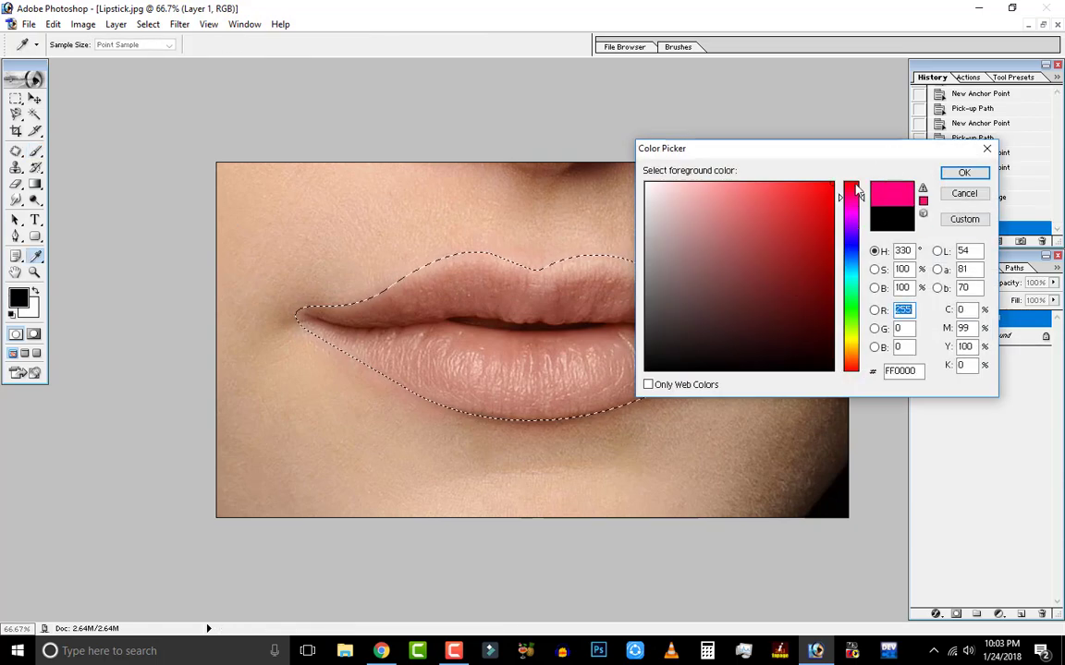
pyautogui.click(964, 174)
pyautogui.moveTo(425, 314)
pyautogui.mouseDown()
pyautogui.moveTo(342, 337)
pyautogui.moveTo(688, 356)
pyautogui.moveTo(535, 304)
pyautogui.moveTo(682, 323)
pyautogui.moveTo(266, 287)
pyautogui.moveTo(783, 250)
pyautogui.mouseUp()
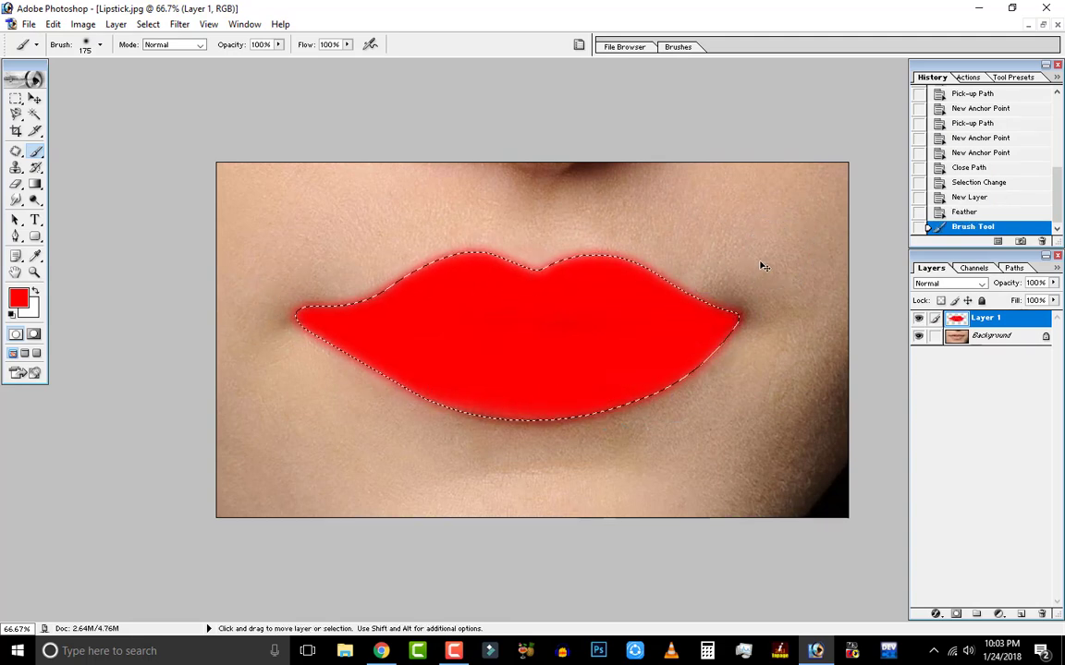
pyautogui.hotkey('ctrl', 'd')
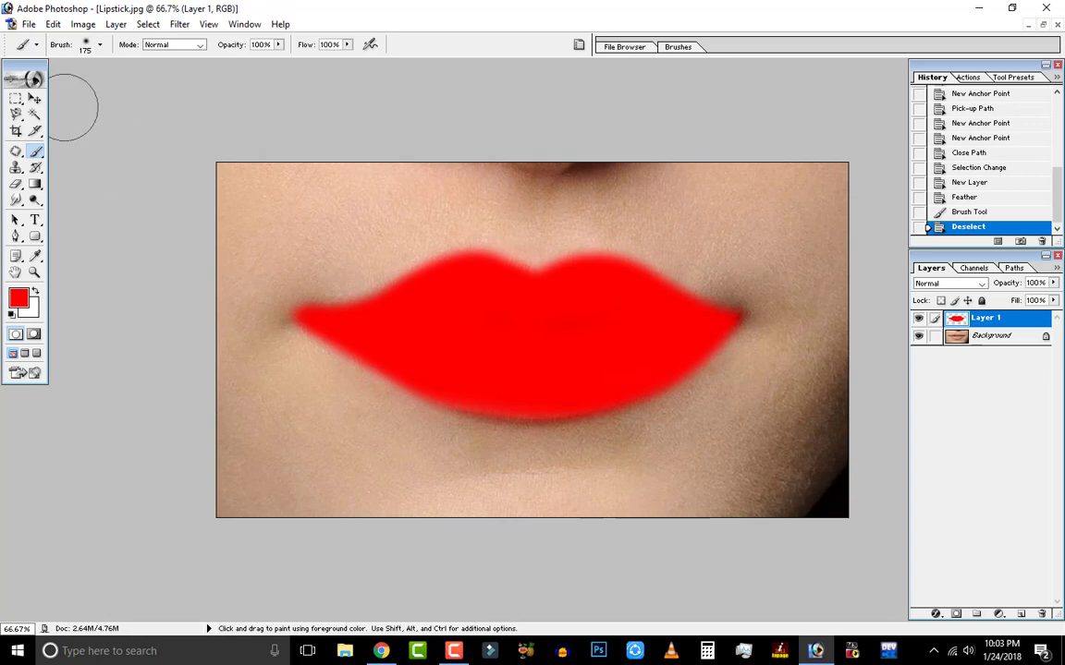
# Set Layer 1 to Darken blending, test a lower opacity, then return it to 100%.
pyautogui.click(34, 98)
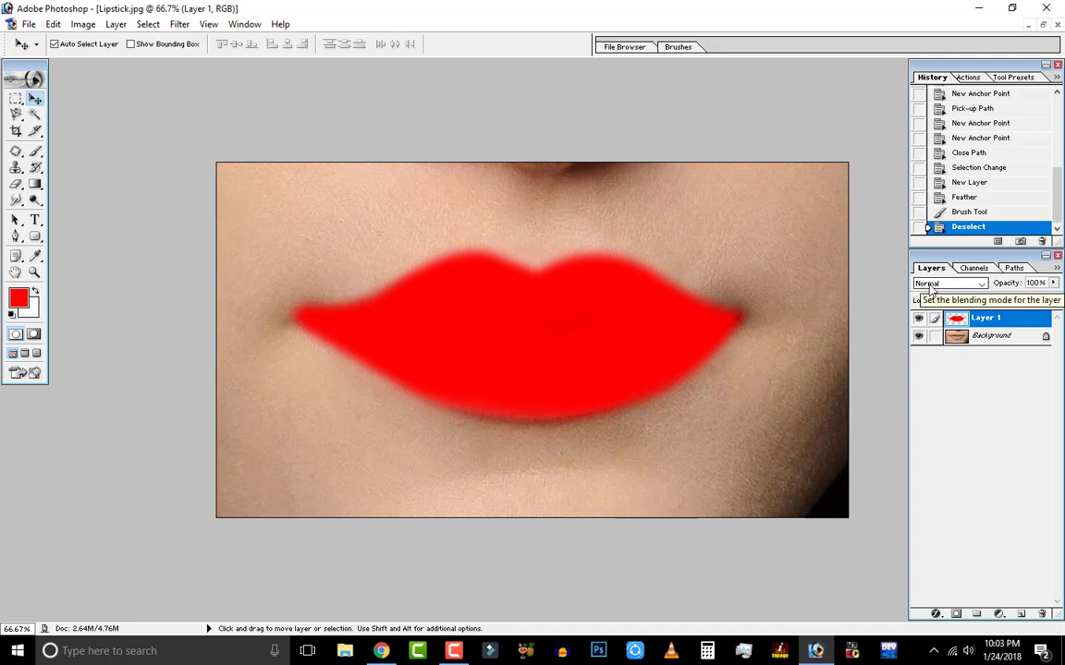
pyautogui.click(958, 285)
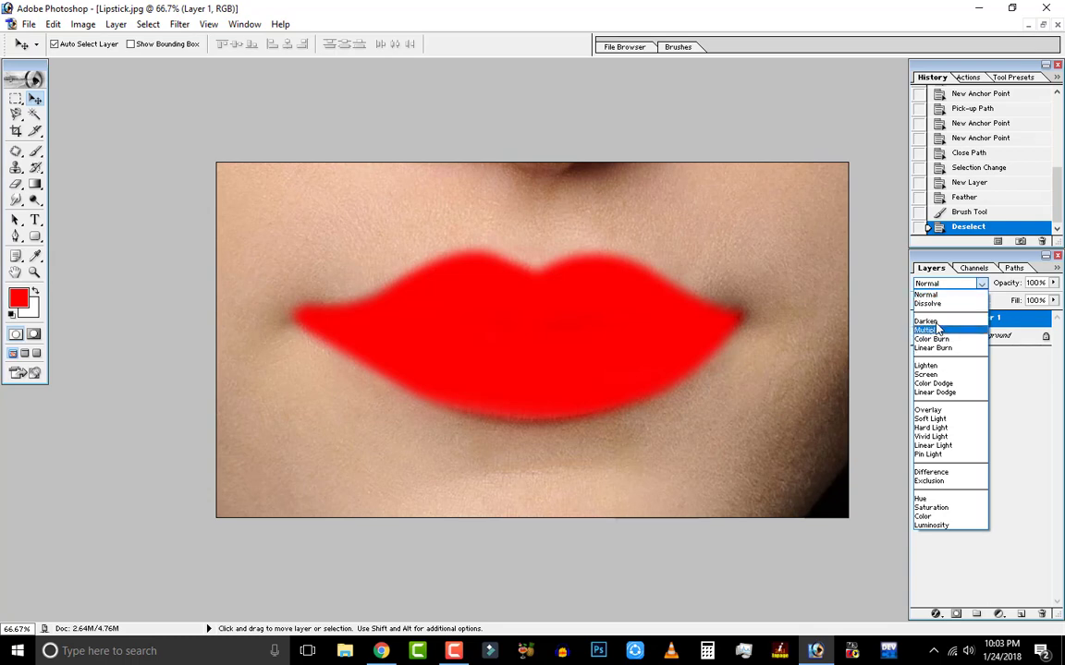
pyautogui.click(929, 321)
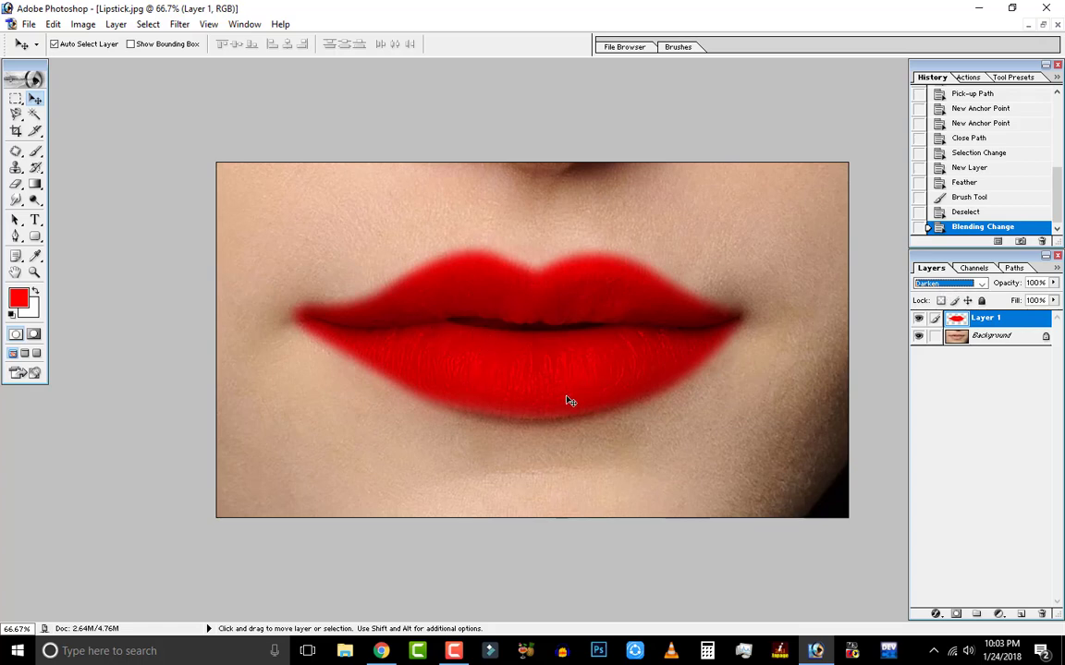
pyautogui.click(1052, 283)
pyautogui.moveTo(1051, 301); pyautogui.dragTo(1021, 301)
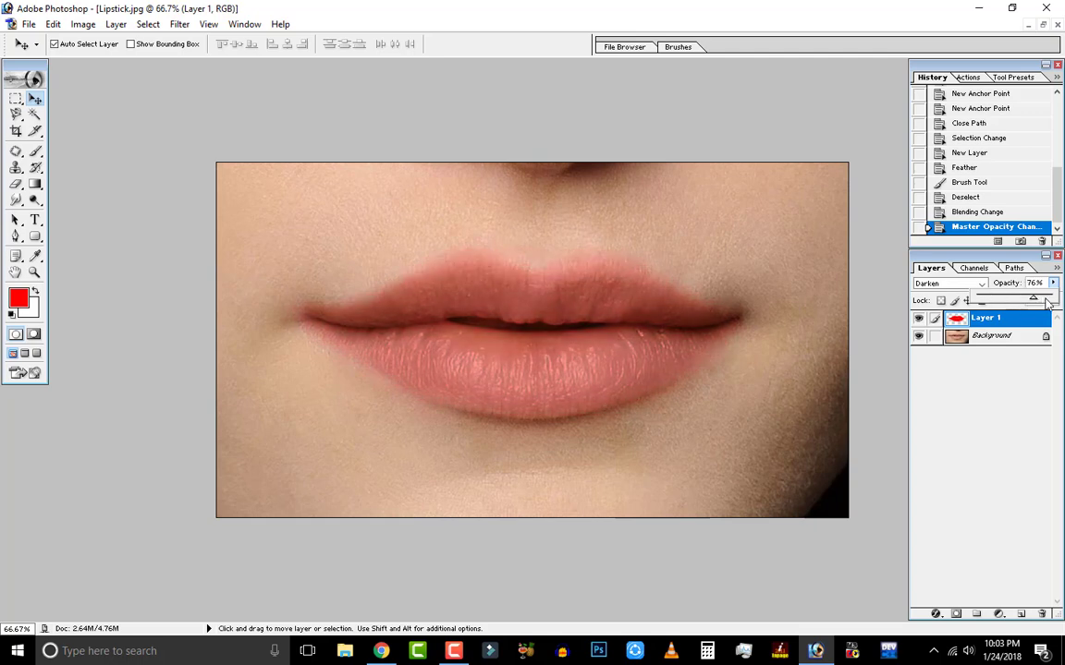
pyautogui.moveTo(1019, 300); pyautogui.dragTo(1051, 300)
pyautogui.press('Return')
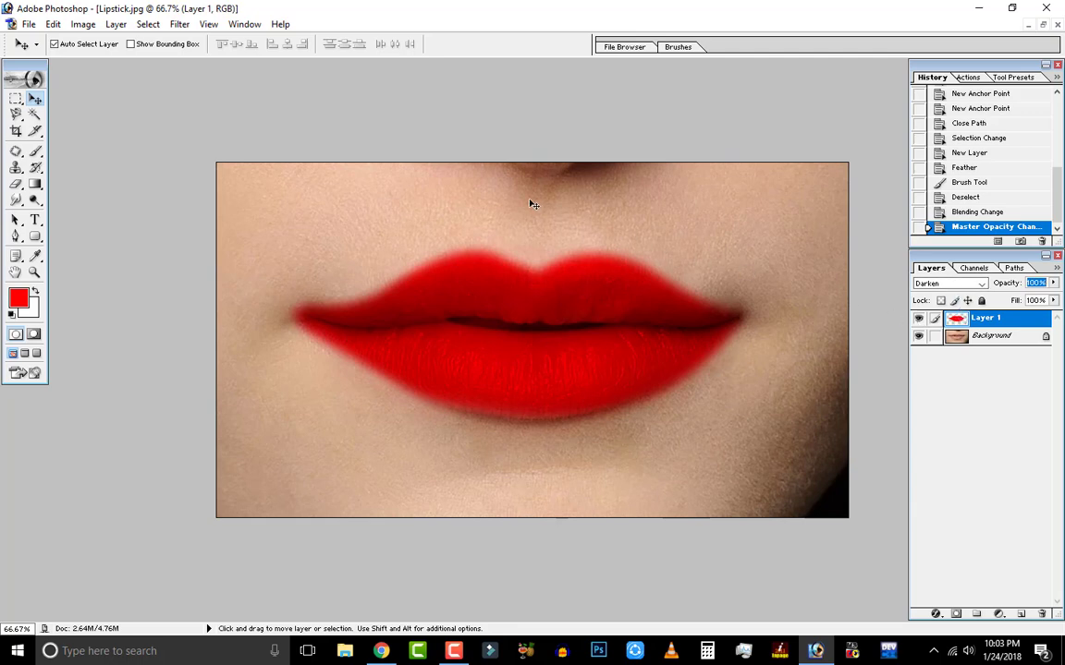
# Select Layer 1's painted lip area and set the foreground colour to magenta F600FF.
pyautogui.rightClick(954, 323)
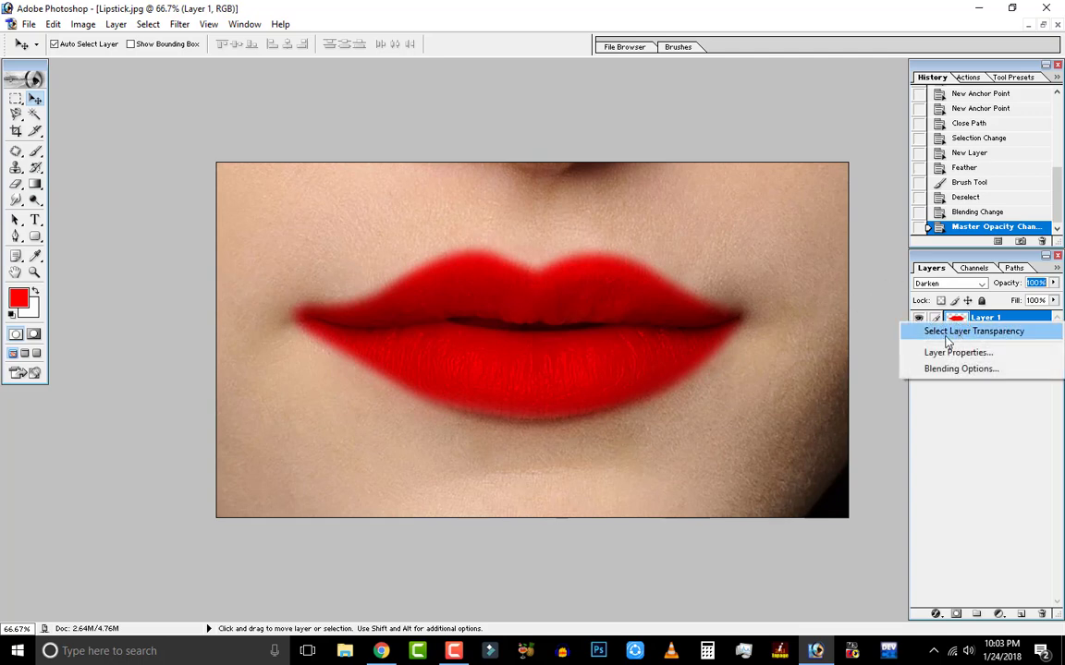
pyautogui.click(947, 331)
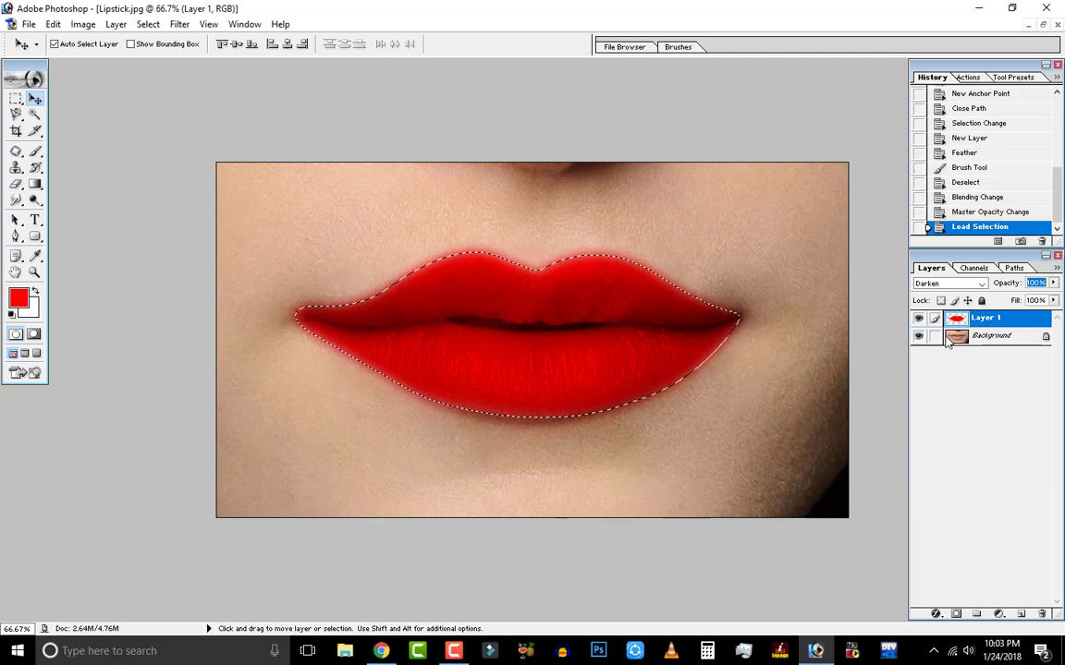
pyautogui.click(18, 297)
pyautogui.click(850, 217)
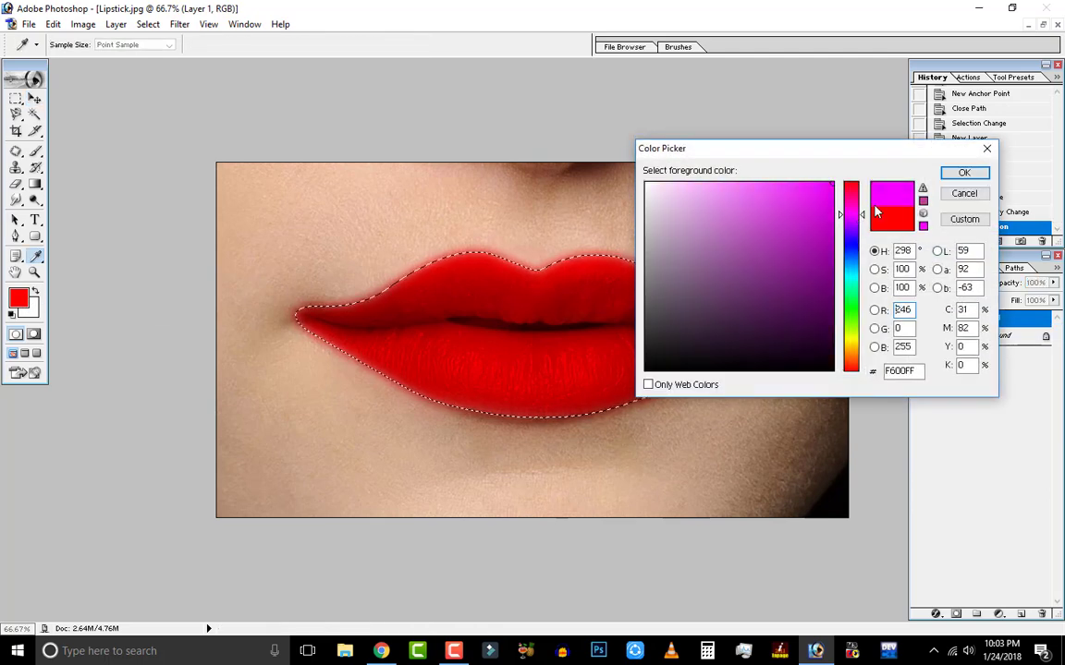
pyautogui.click(963, 173)
# Brush magenta over the lips, then undo it in History and deselect.
pyautogui.press('v')
pyautogui.moveTo(478, 341)
pyautogui.mouseDown()
pyautogui.moveTo(406, 340)
pyautogui.moveTo(479, 341)
pyautogui.mouseUp()
pyautogui.press('j')
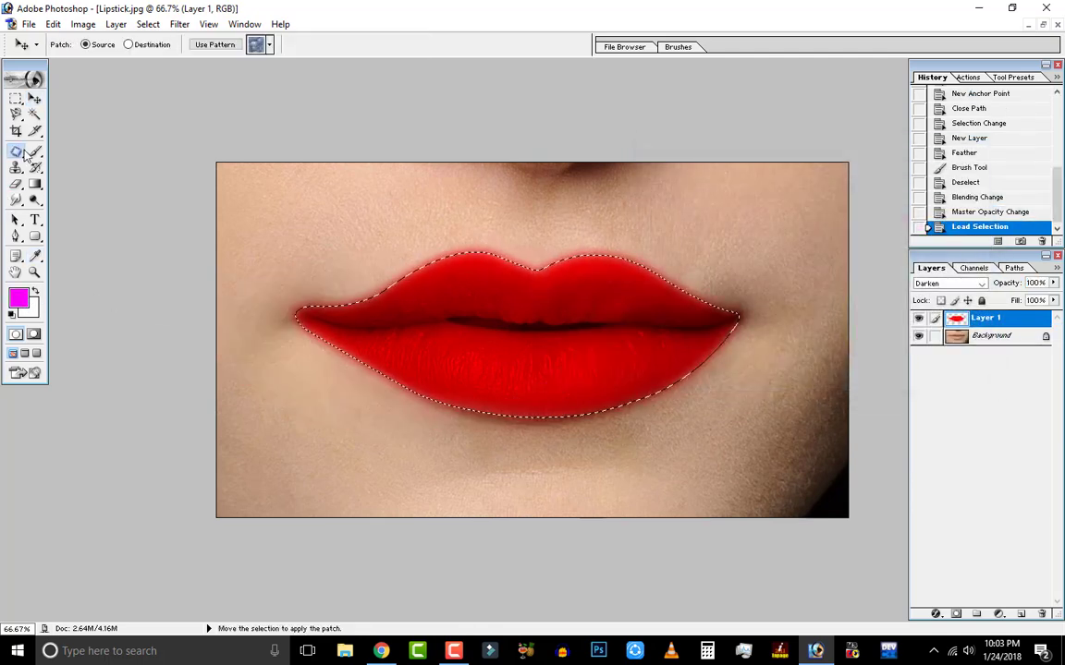
pyautogui.press('b')
pyautogui.moveTo(377, 301)
pyautogui.mouseDown()
pyautogui.moveTo(800, 342)
pyautogui.moveTo(613, 309)
pyautogui.mouseUp()
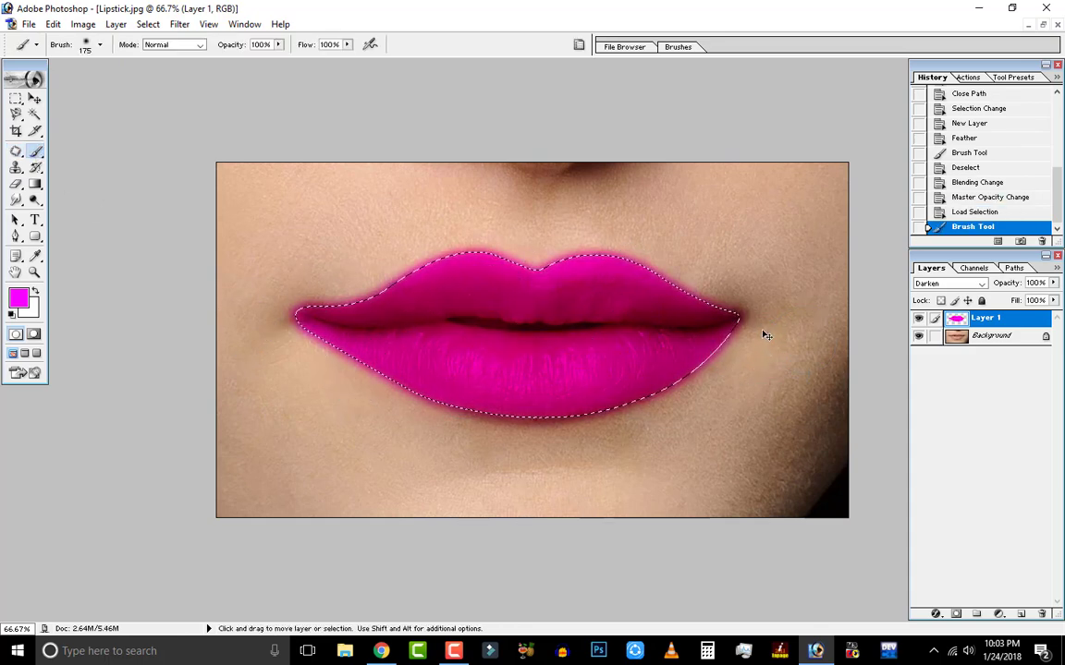
pyautogui.click(1004, 213)
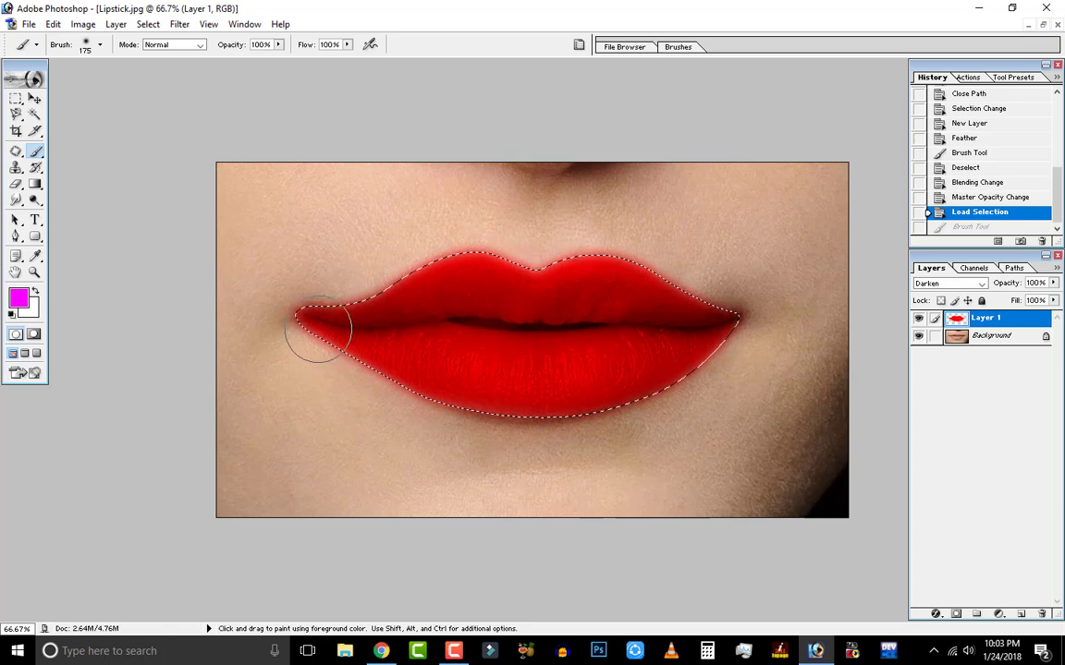
pyautogui.hotkey('ctrl', 'd')
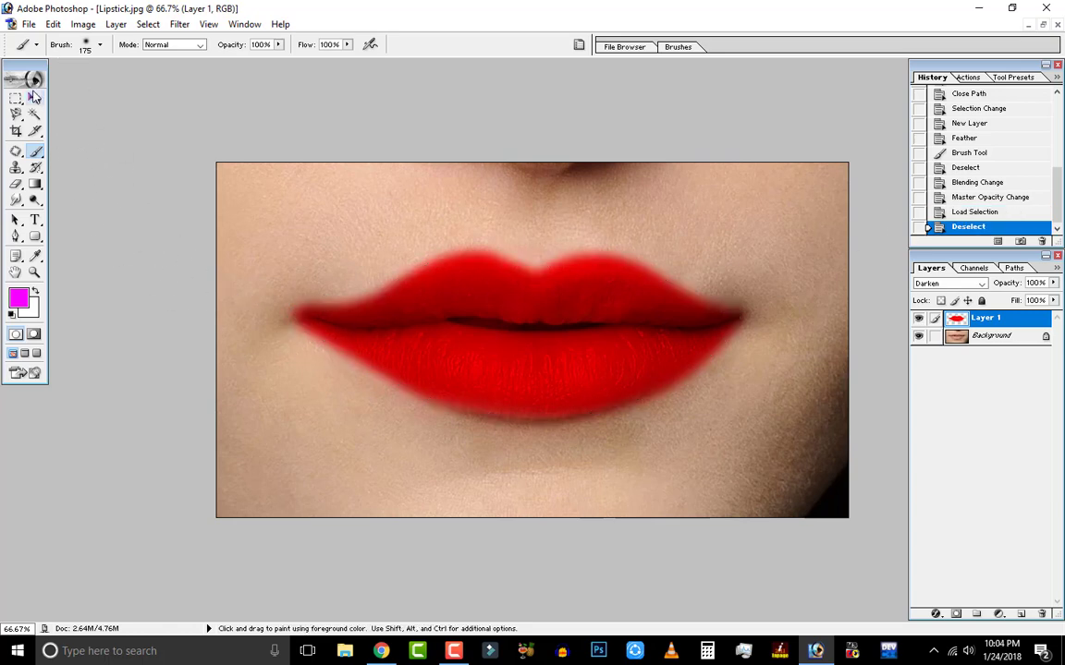
pyautogui.click(34, 98)
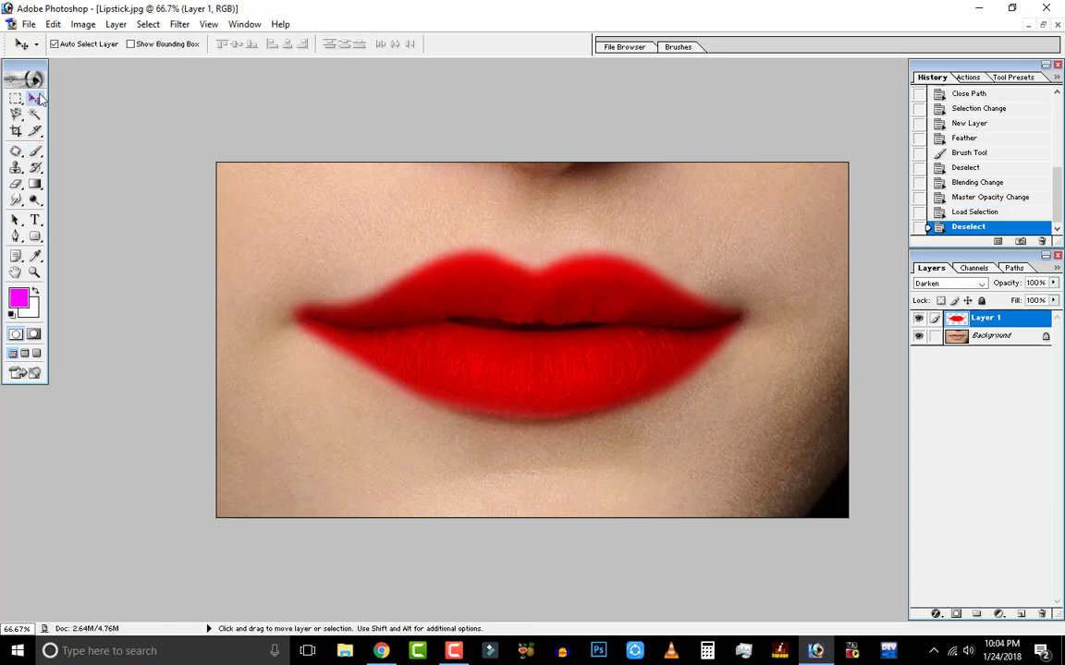
# Set Layer 1 to Hue blending, try Normal, then settle back on Hue.
pyautogui.click(961, 284)
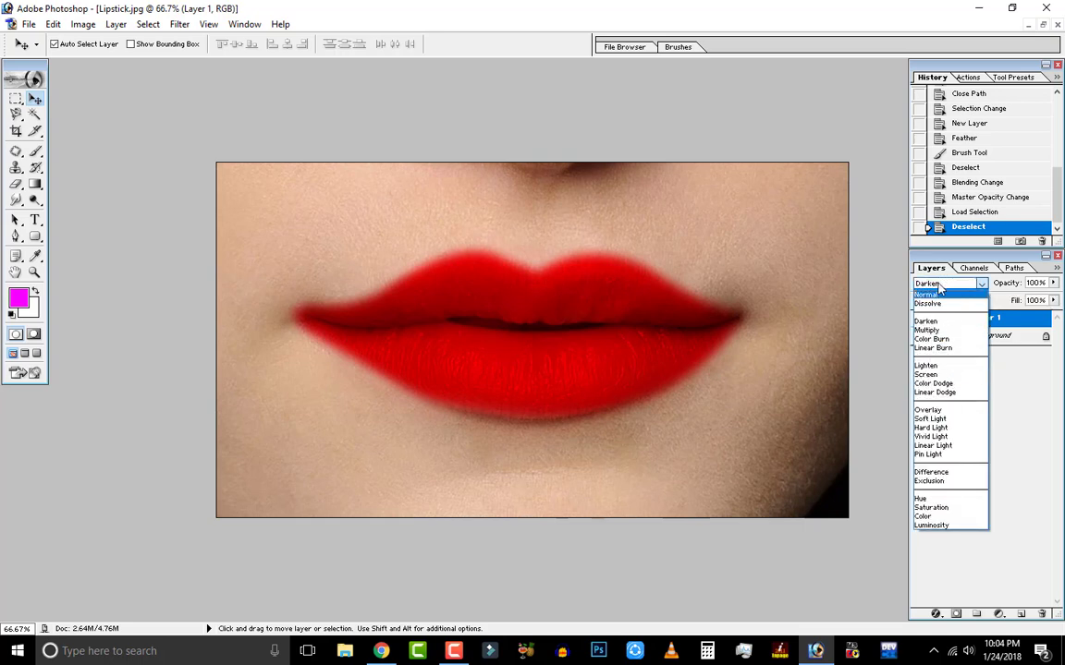
pyautogui.click(939, 501)
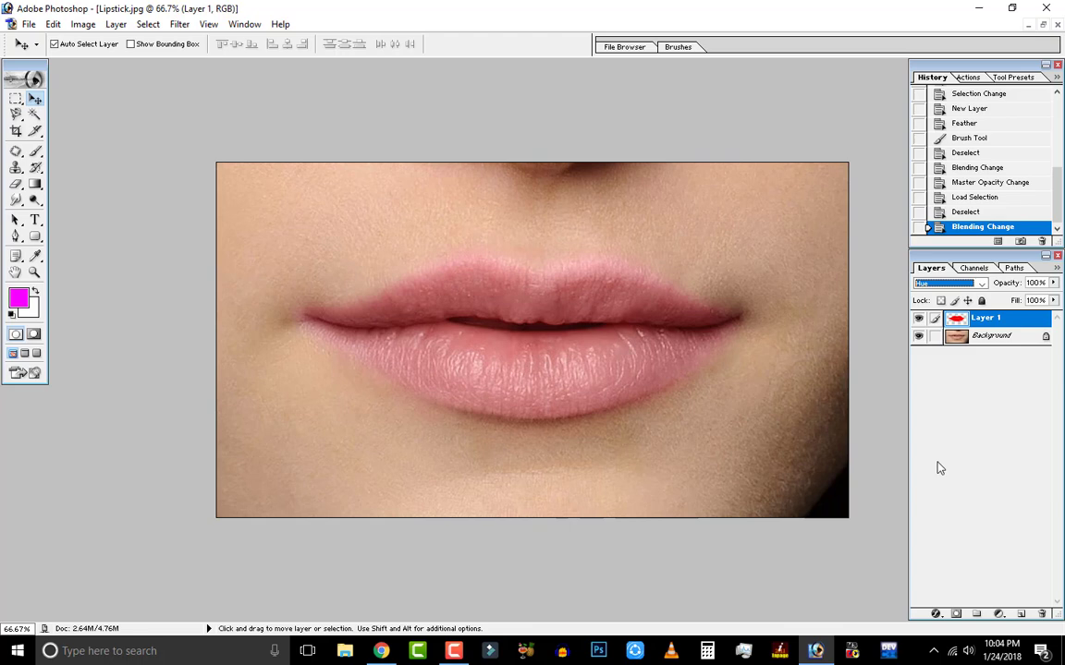
pyautogui.click(945, 283)
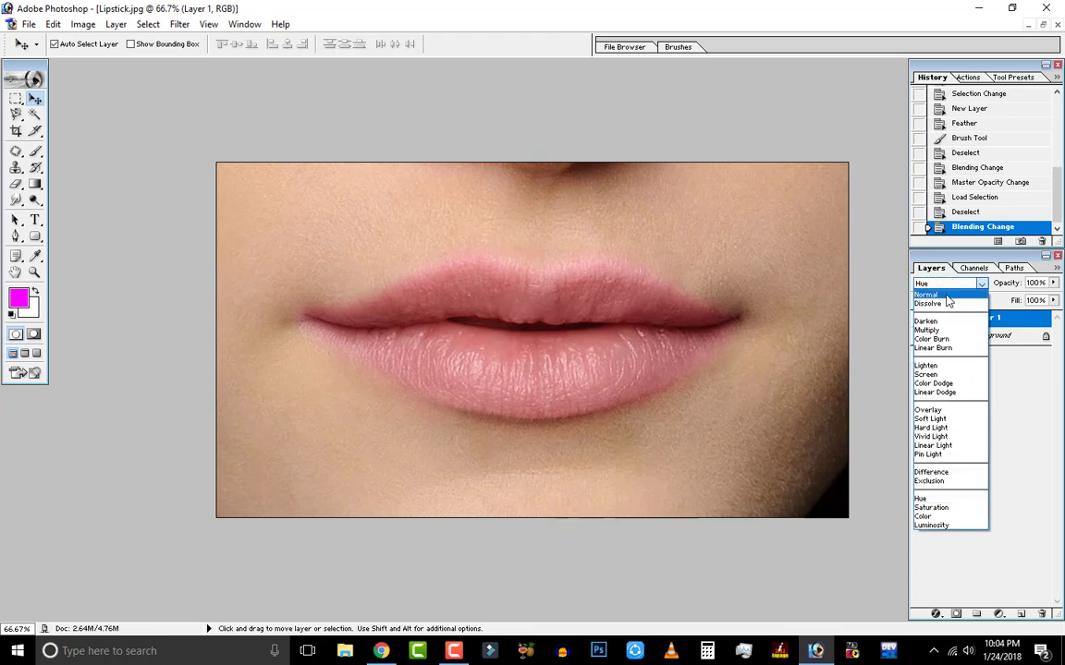
pyautogui.click(946, 289)
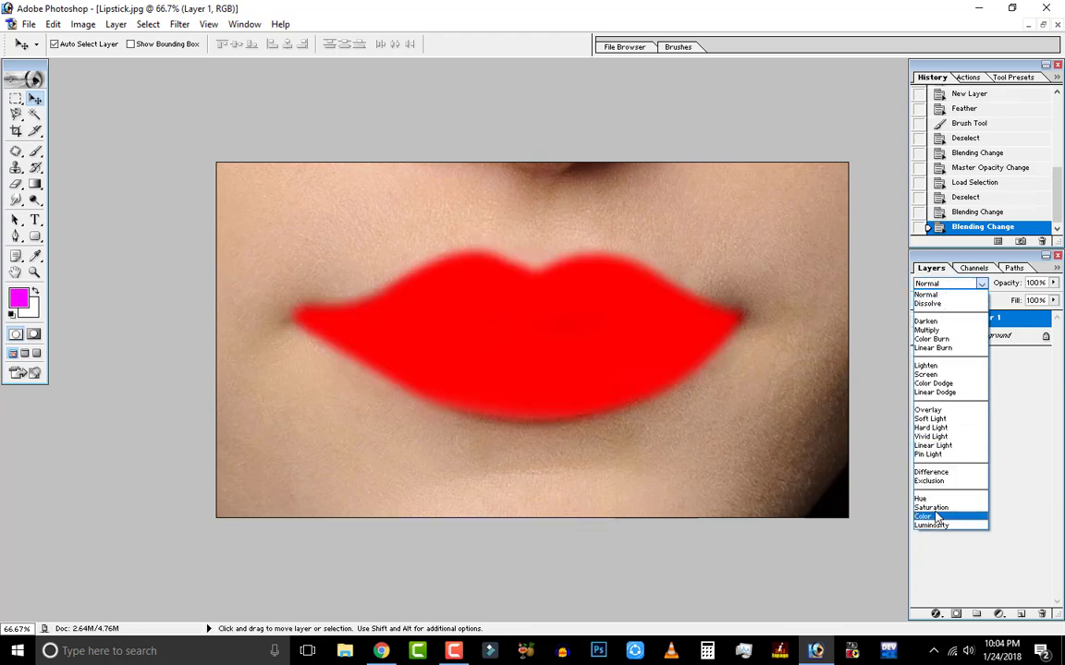
pyautogui.click(931, 500)
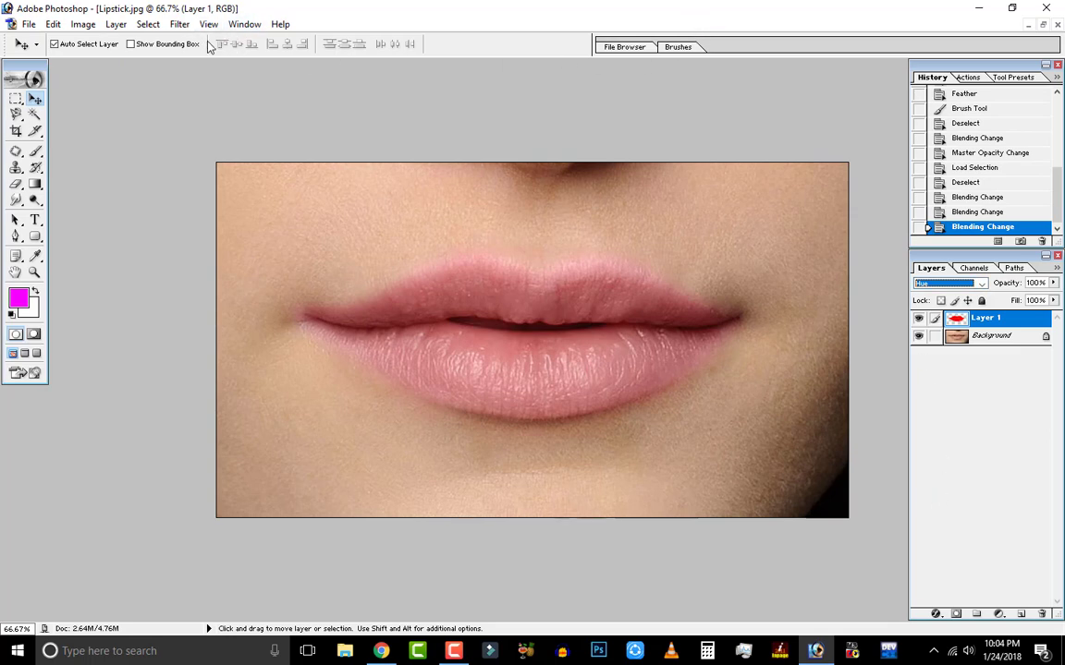
pyautogui.hotkey('ctrl', 'u')
# Apply a Hue/Saturation hue shift of -180 to Layer 1, turning the lips cyan.
pyautogui.moveTo(787, 81); pyautogui.dragTo(504, 105)
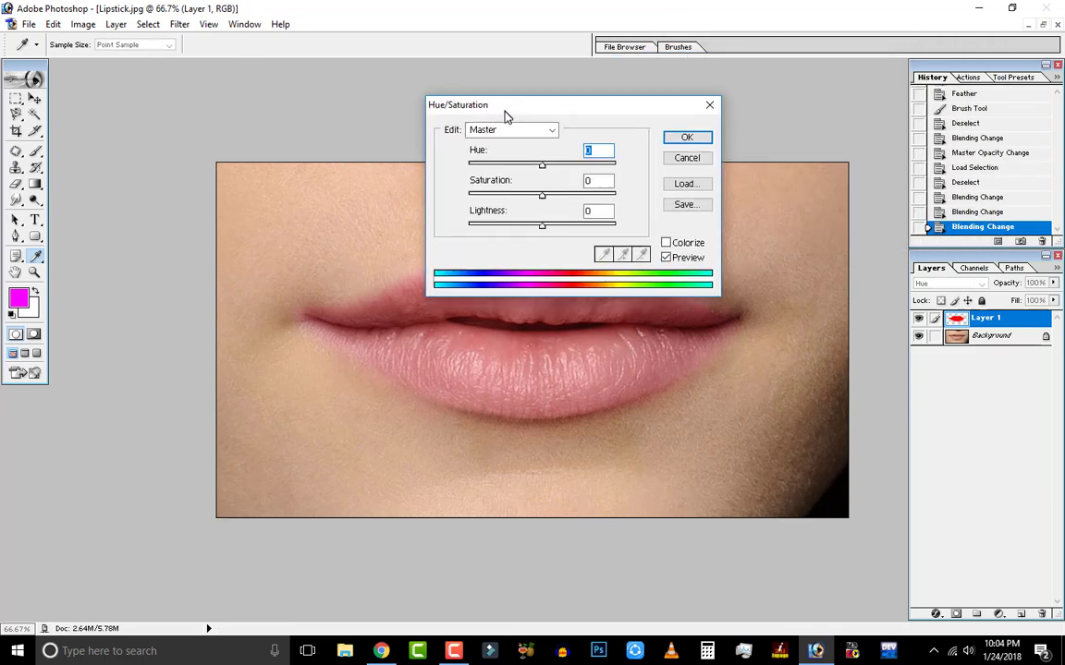
pyautogui.click(679, 164)
pyautogui.click(83, 24)
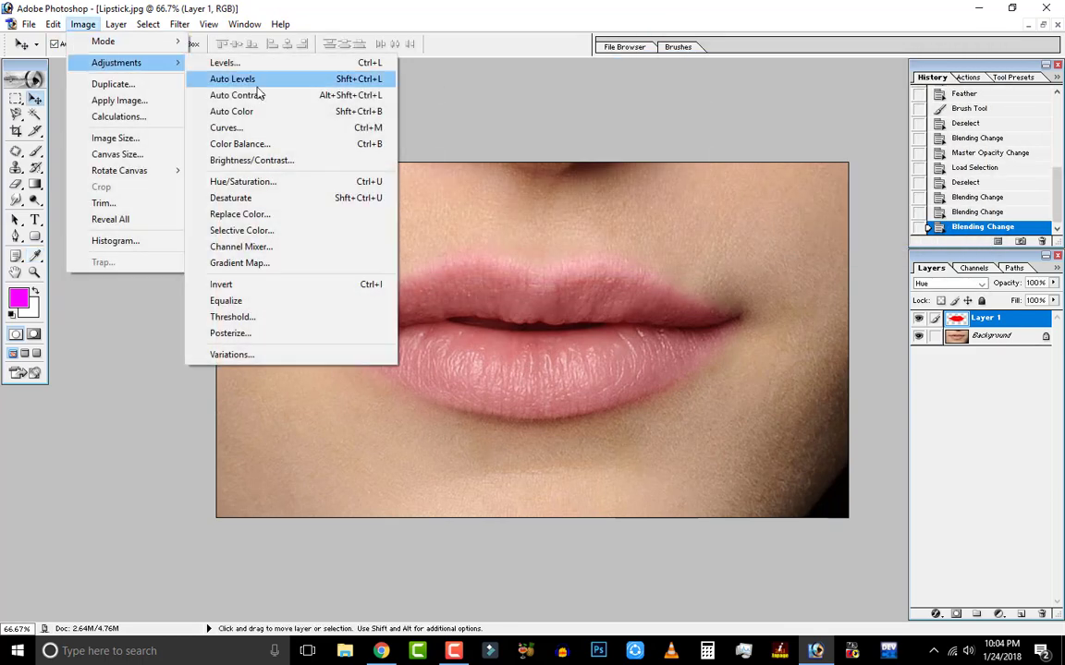
pyautogui.click(243, 182)
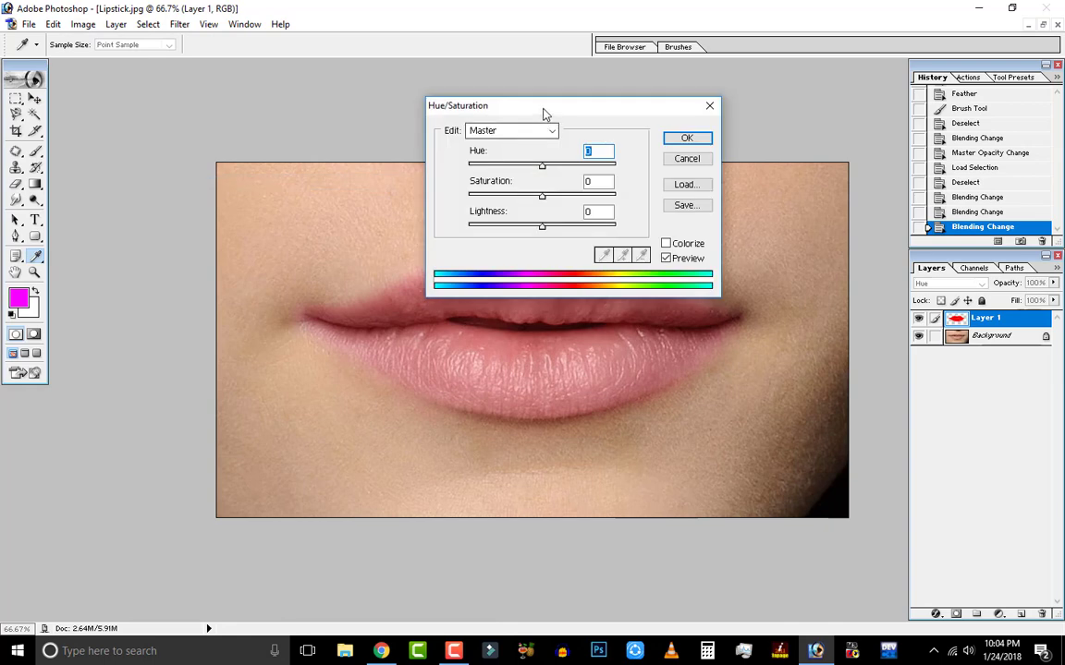
pyautogui.moveTo(544, 111); pyautogui.dragTo(356, 59)
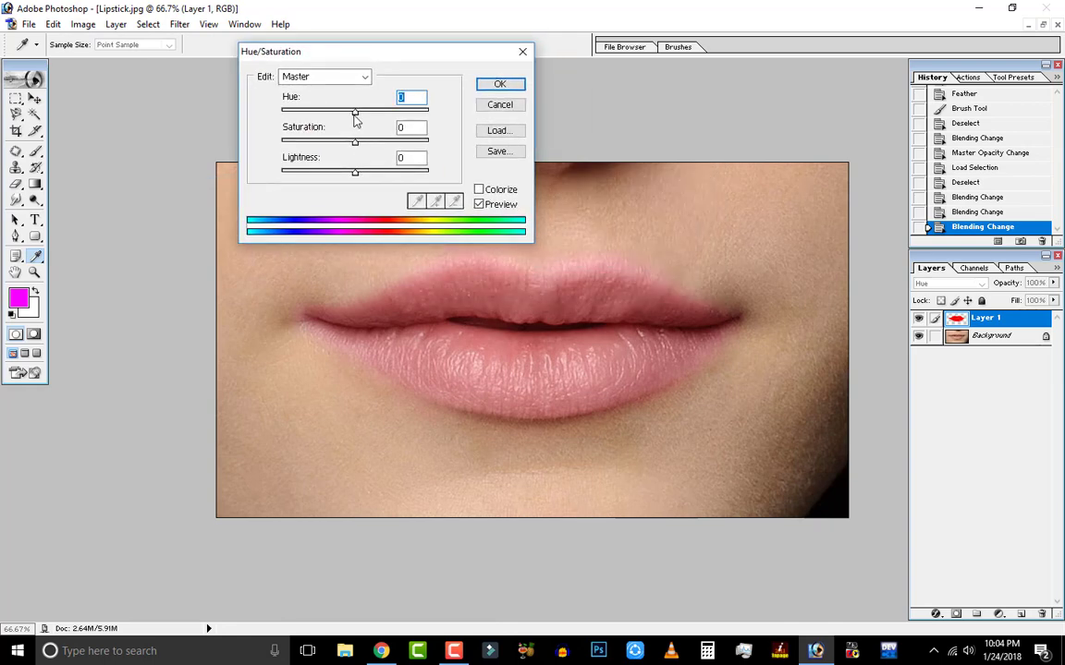
pyautogui.moveTo(354, 113); pyautogui.dragTo(279, 111)
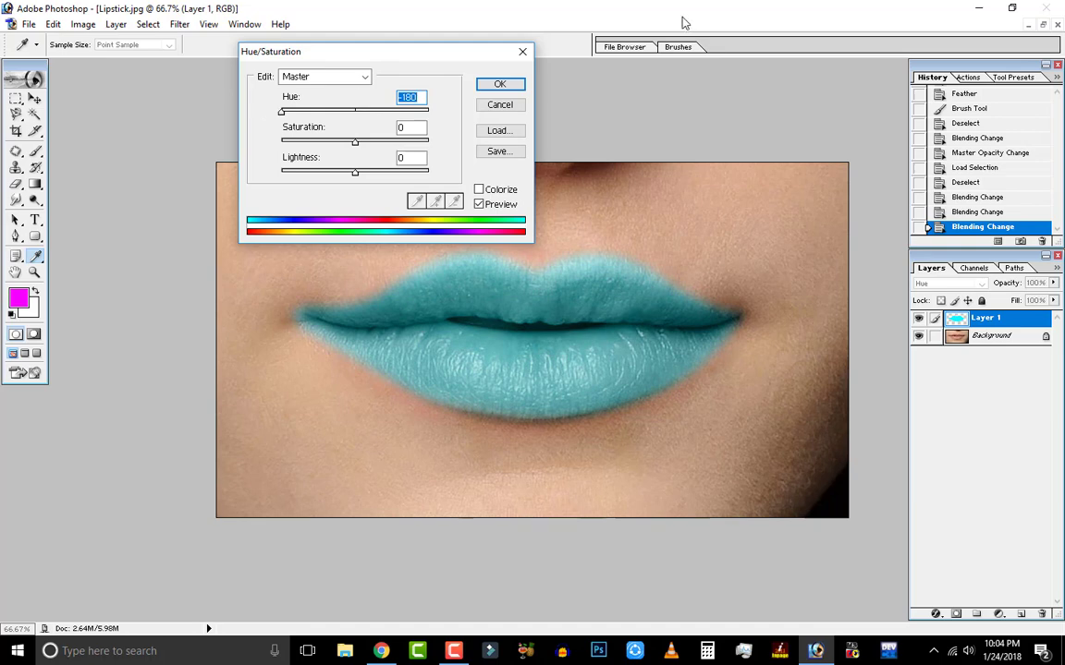
pyautogui.click(497, 85)
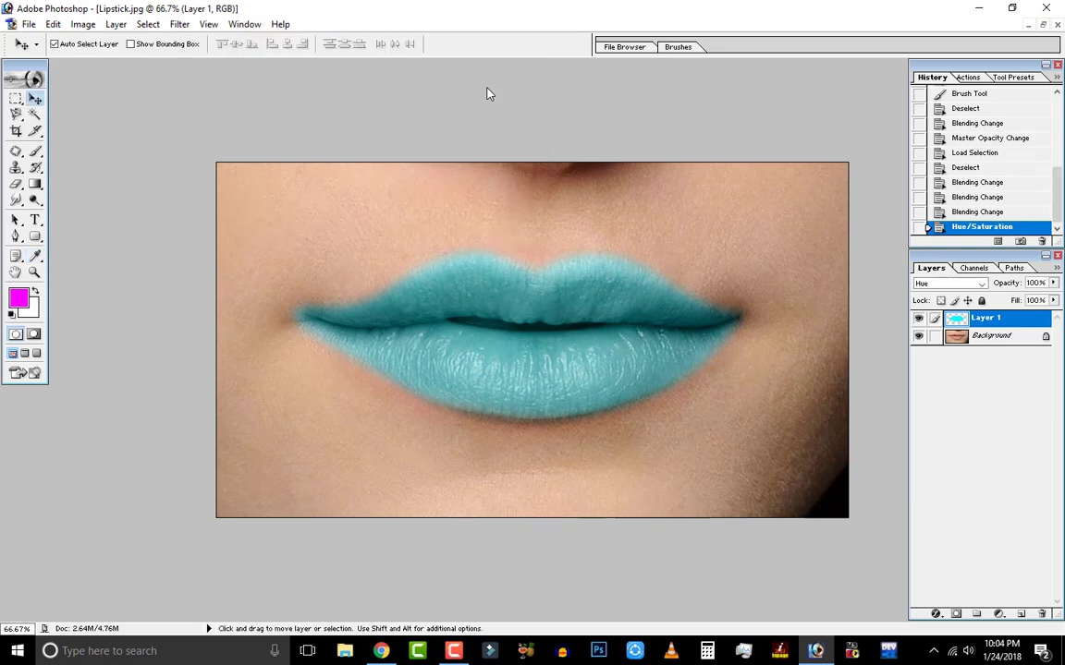
# Apply a second Hue/Saturation hue shift until the lips look natural pink.
pyautogui.hotkey('ctrl', 'u')
pyautogui.moveTo(354, 111)
pyautogui.mouseDown()
pyautogui.moveTo(250, 105)
pyautogui.moveTo(314, 128)
pyautogui.moveTo(249, 121)
pyautogui.mouseUp()
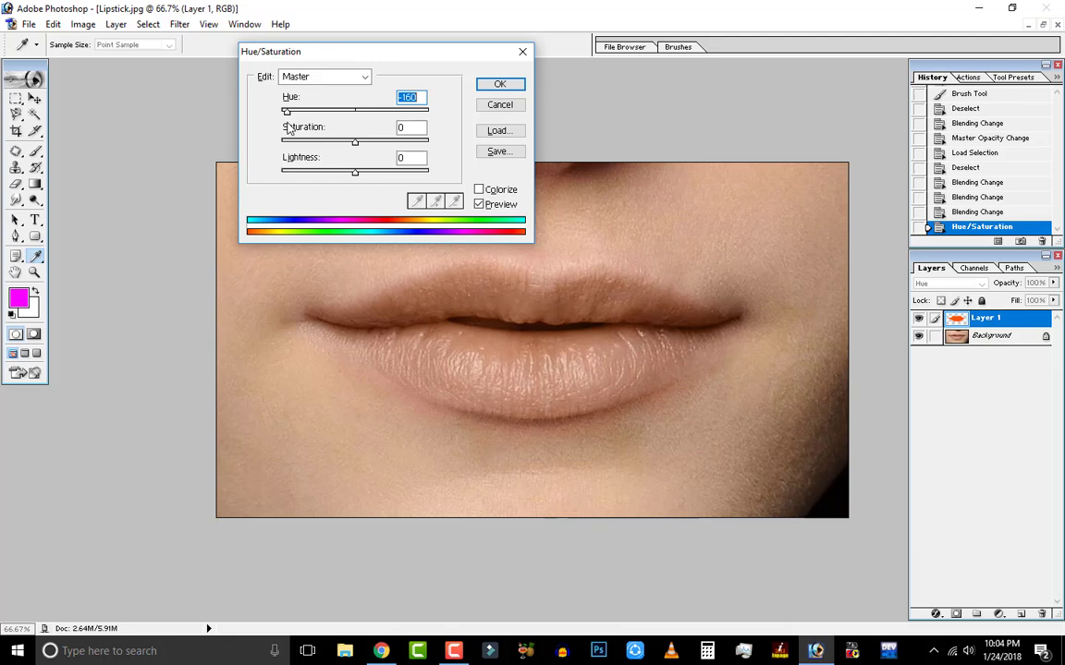
pyautogui.click(515, 84)
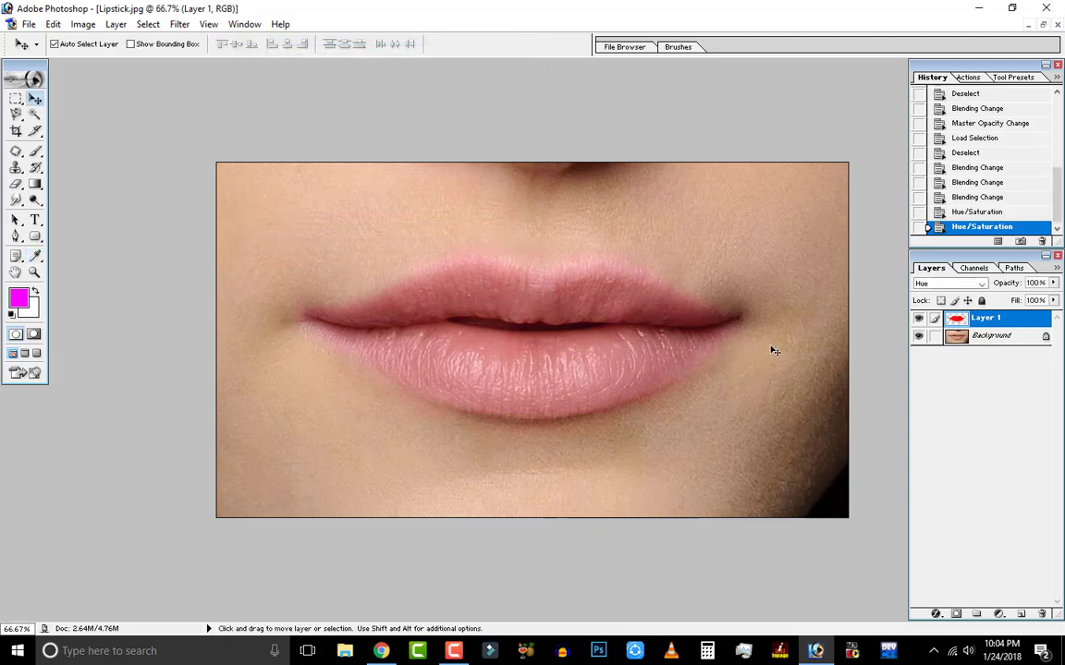
# Try Multiply then Darken blending on Layer 1, testing 69% and 28% opacity before returning to 100%.
pyautogui.click(931, 283)
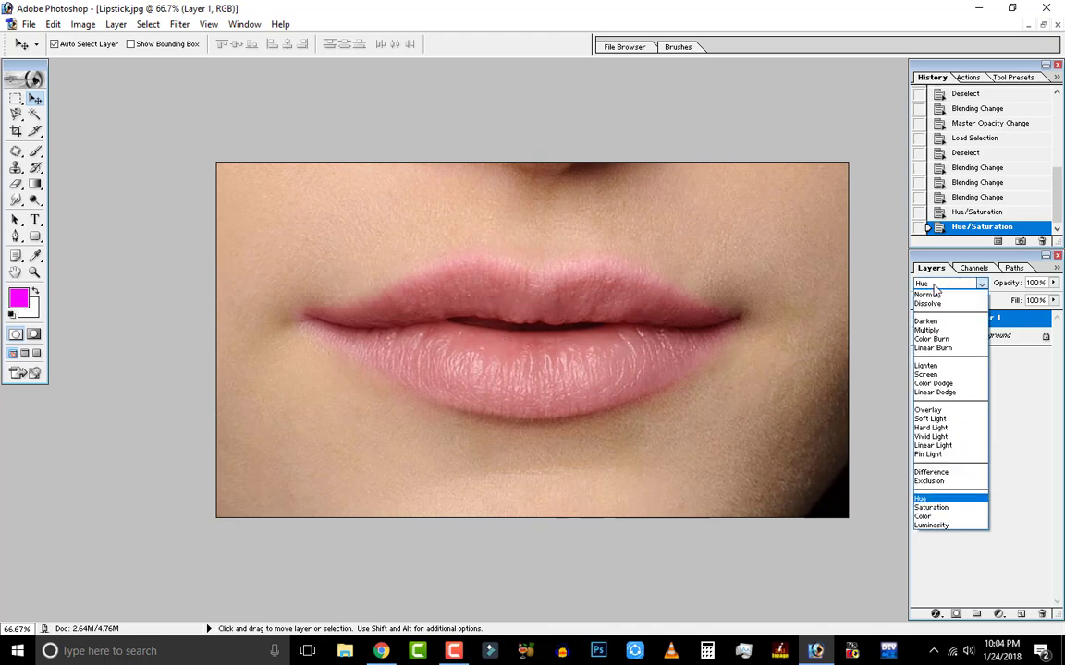
pyautogui.click(927, 330)
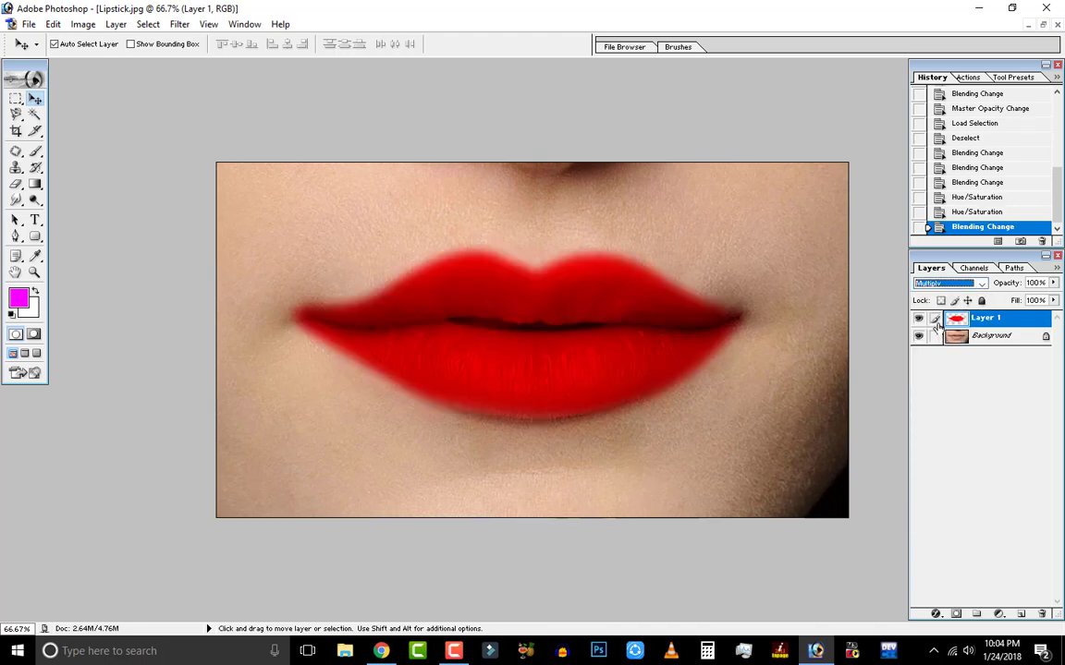
pyautogui.click(939, 285)
pyautogui.click(929, 320)
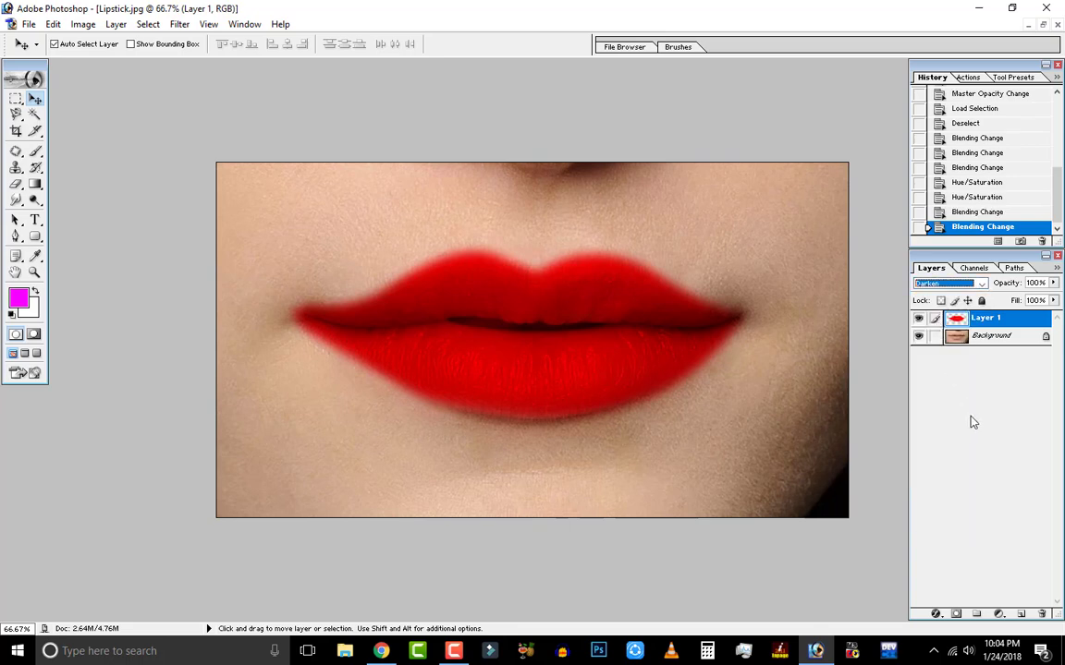
pyautogui.click(1056, 287)
pyautogui.click(1029, 302)
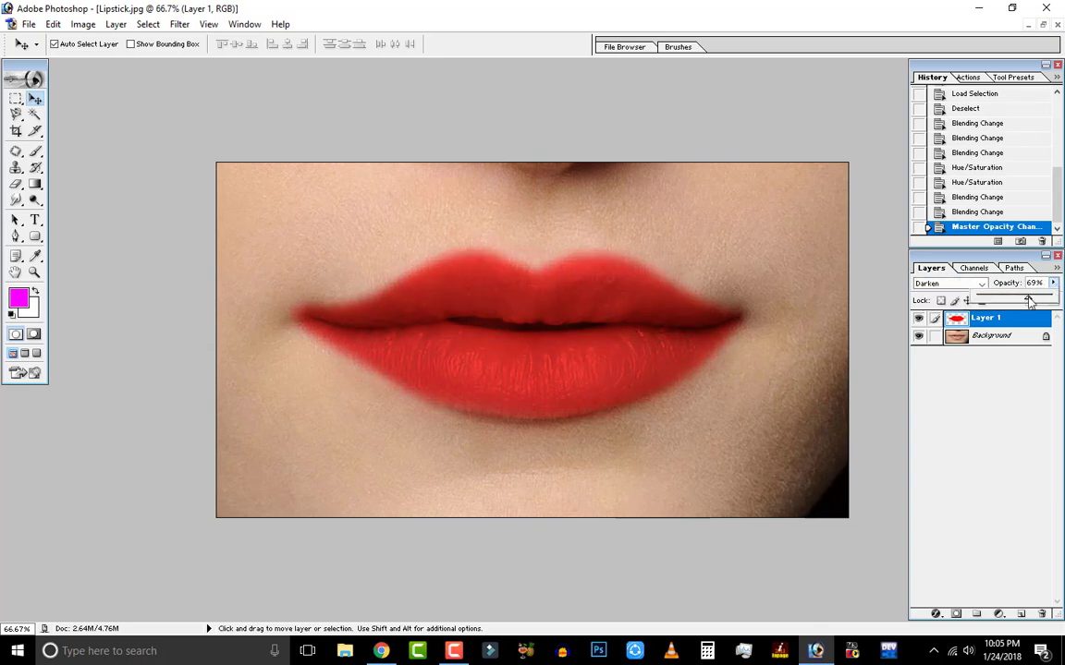
pyautogui.moveTo(1027, 302); pyautogui.dragTo(999, 315)
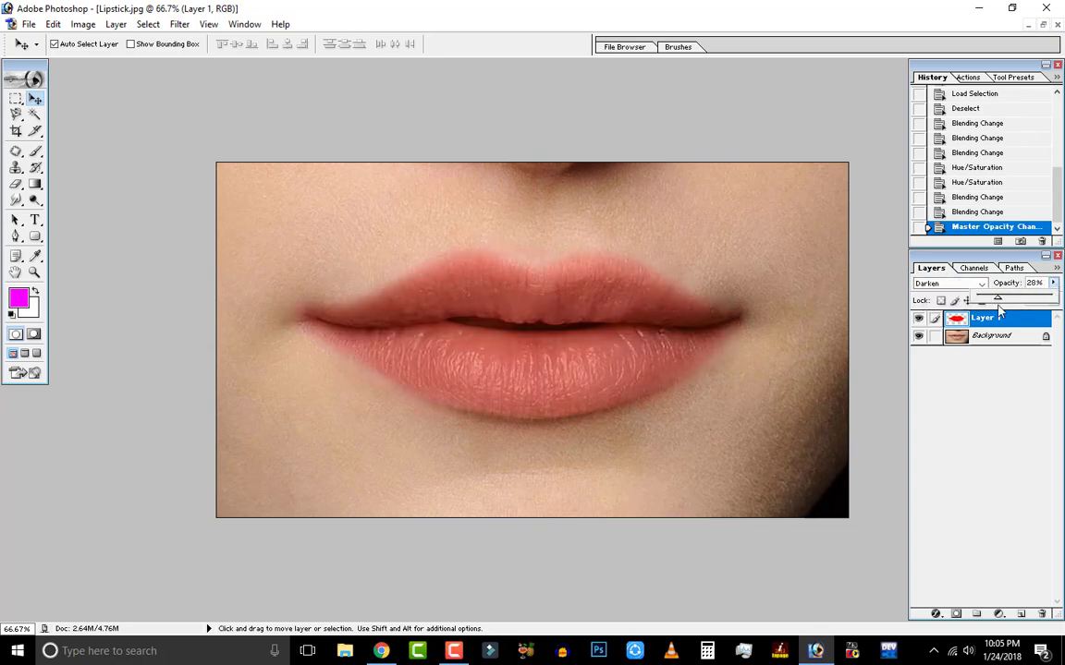
pyautogui.moveTo(1052, 312)
pyautogui.mouseDown()
pyautogui.moveTo(1040, 314)
pyautogui.moveTo(1059, 306)
pyautogui.mouseUp()
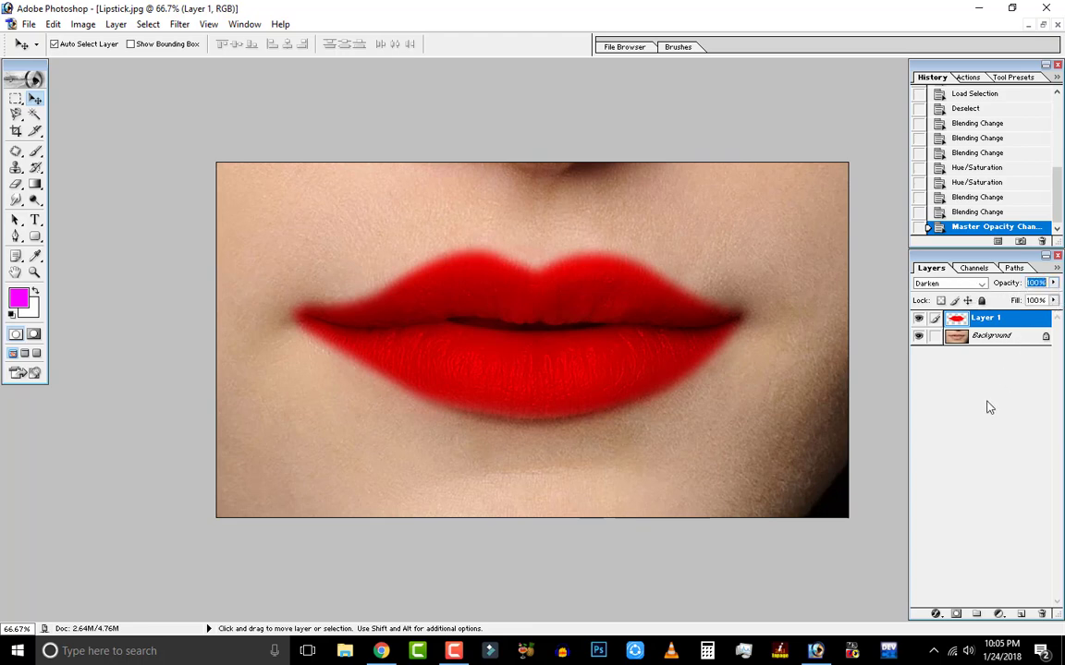
# Load Layer 1's lip shape as a selection and brush bright green over the lips.
pyautogui.rightClick(956, 321)
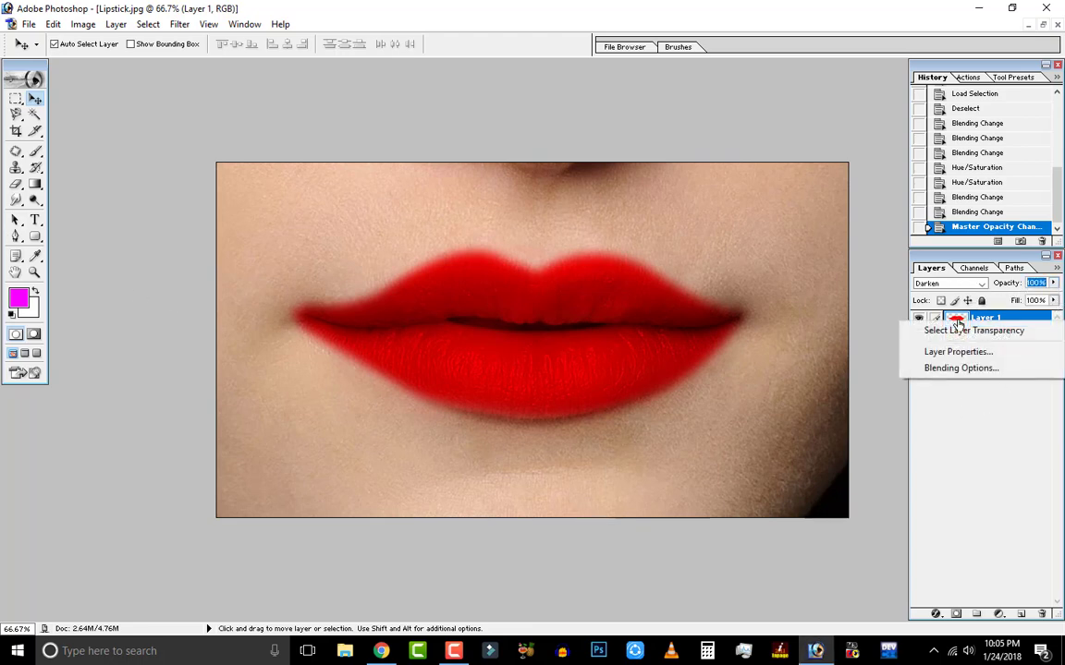
pyautogui.click(958, 331)
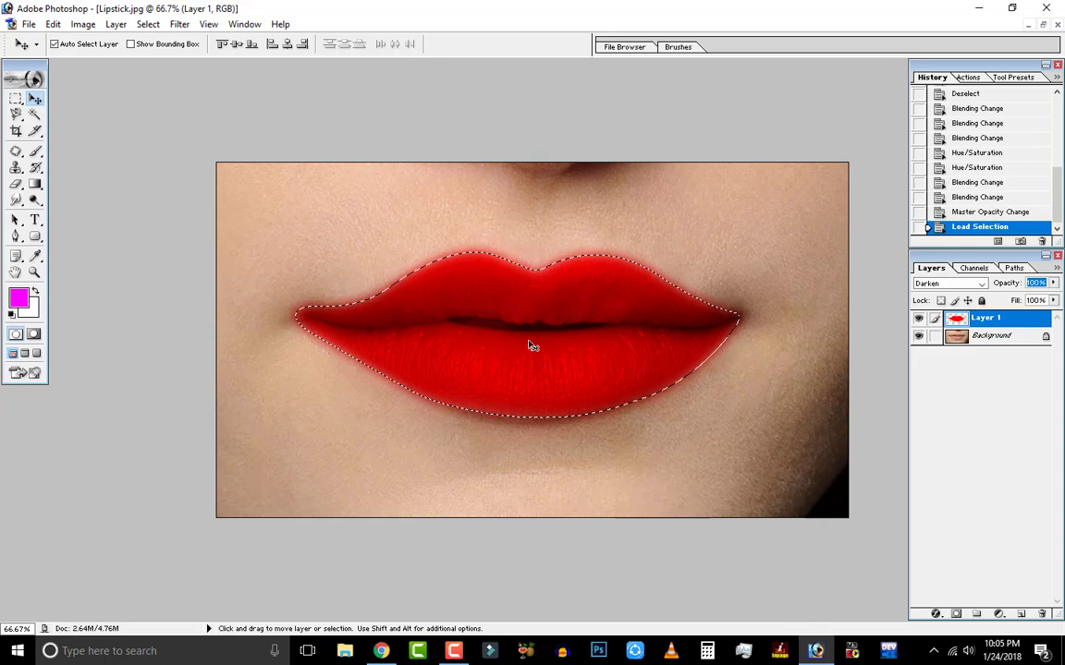
pyautogui.click(18, 298)
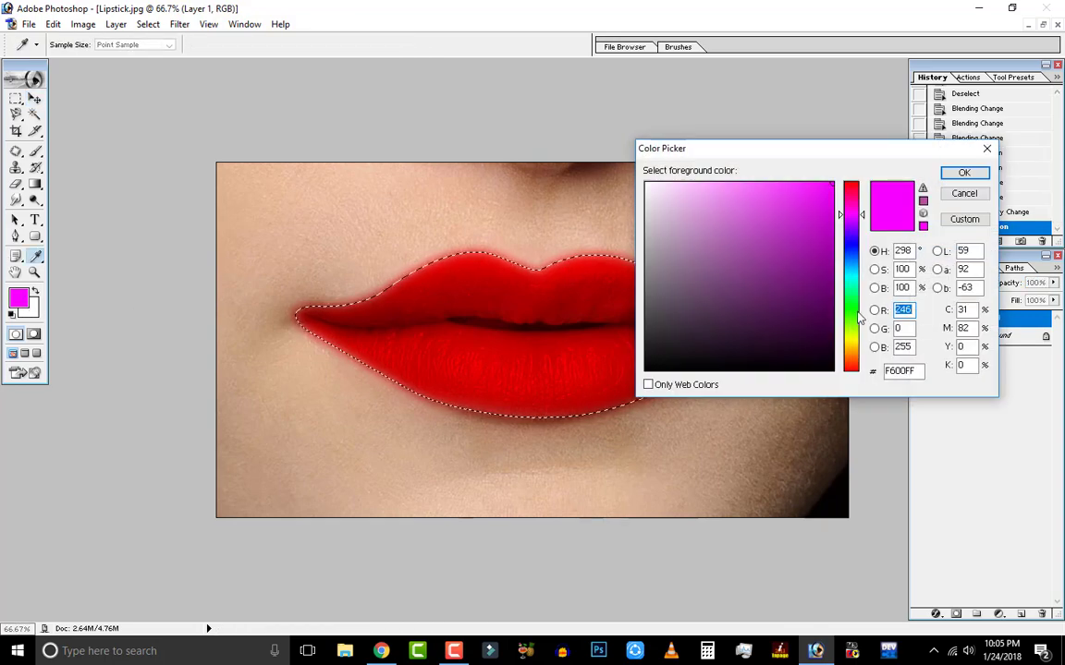
pyautogui.click(851, 309)
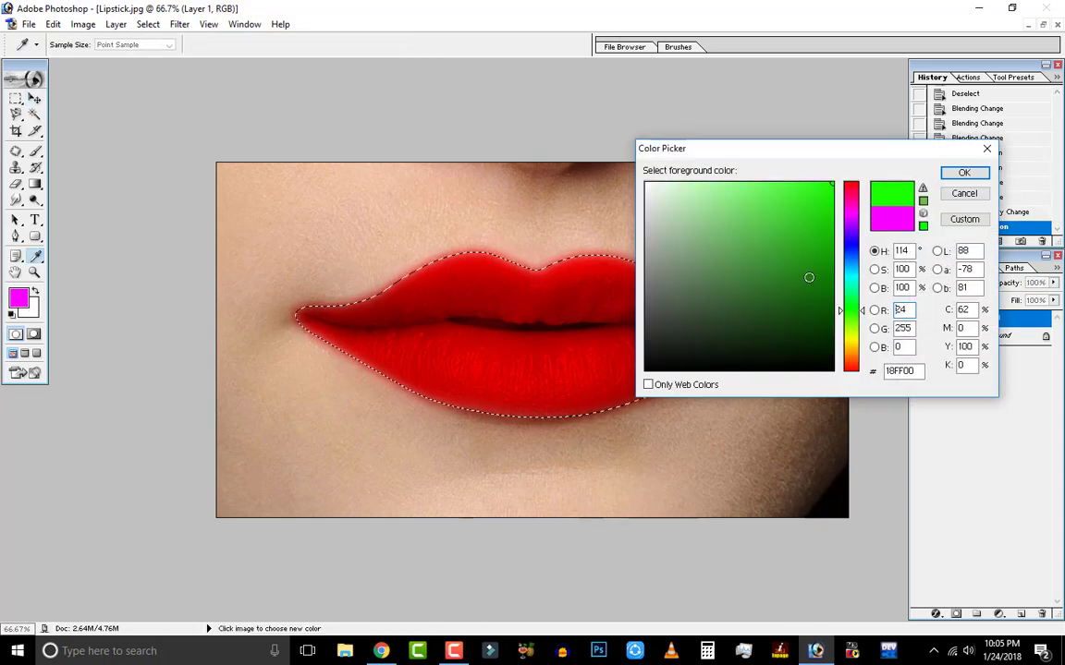
pyautogui.click(964, 173)
pyautogui.press('v')
pyautogui.click(35, 151)
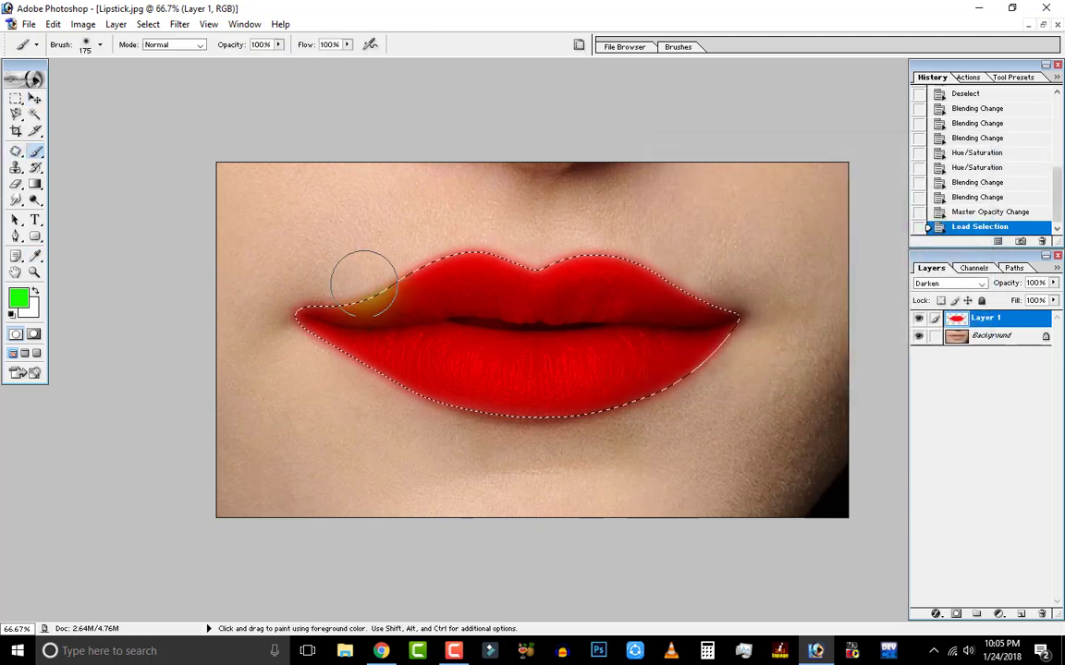
pyautogui.moveTo(362, 286)
pyautogui.mouseDown()
pyautogui.moveTo(554, 305)
pyautogui.moveTo(337, 325)
pyautogui.moveTo(340, 396)
pyautogui.moveTo(638, 388)
pyautogui.mouseUp()
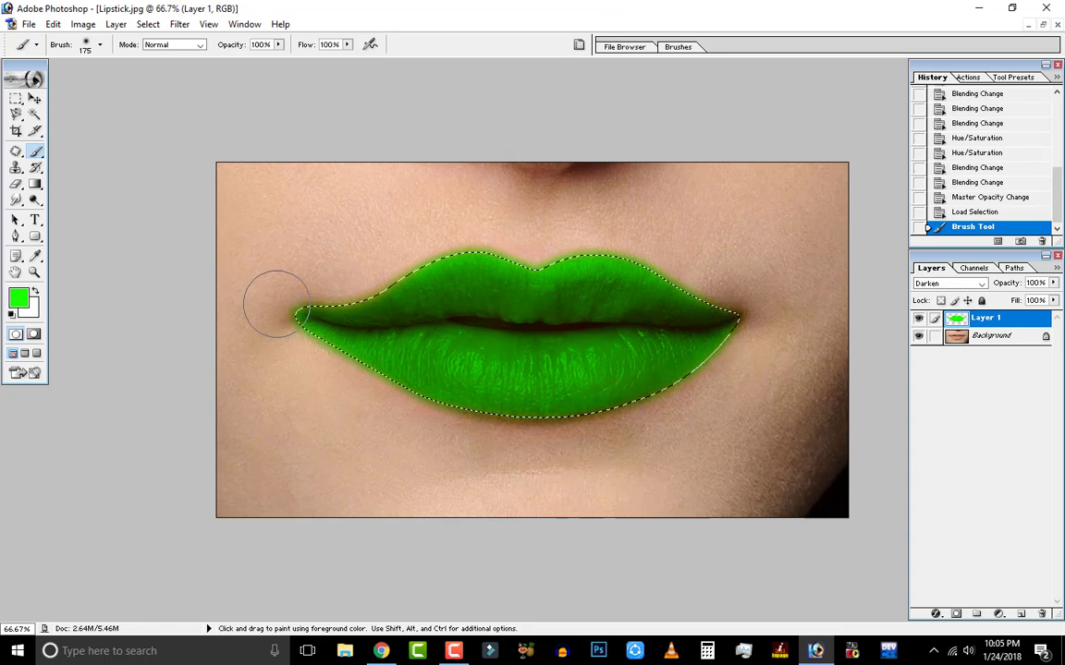
pyautogui.click(755, 312)
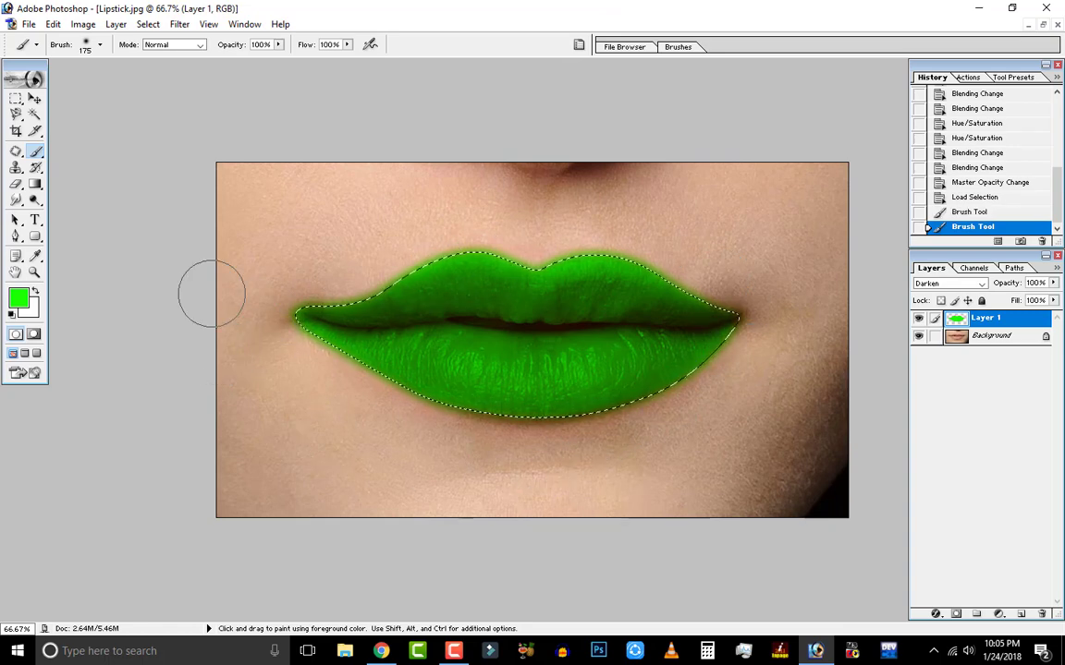
# Shift the green lips' hue by -180 to magenta and deselect.
pyautogui.hotkey('ctrl', 'u')
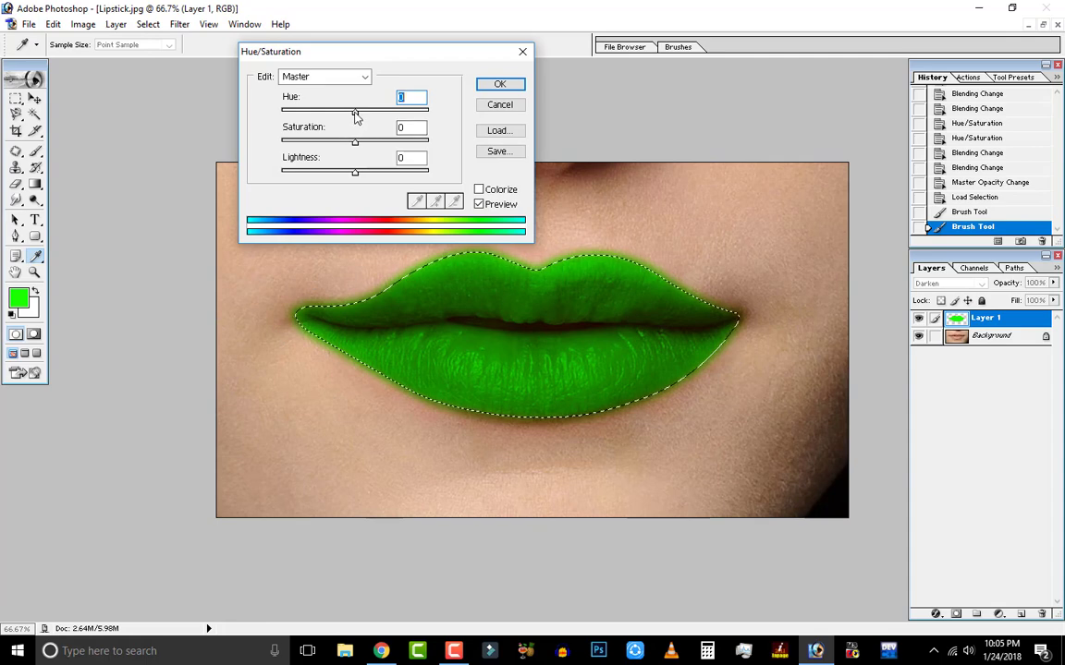
pyautogui.moveTo(355, 112); pyautogui.dragTo(282, 112)
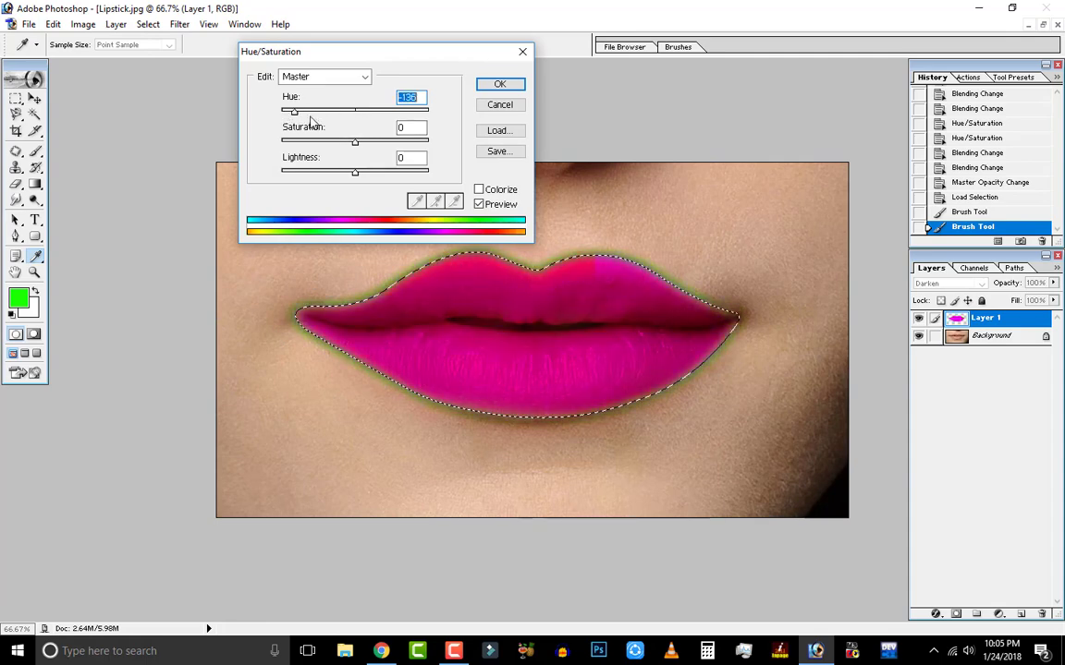
pyautogui.click(495, 84)
pyautogui.hotkey('ctrl', 'd')
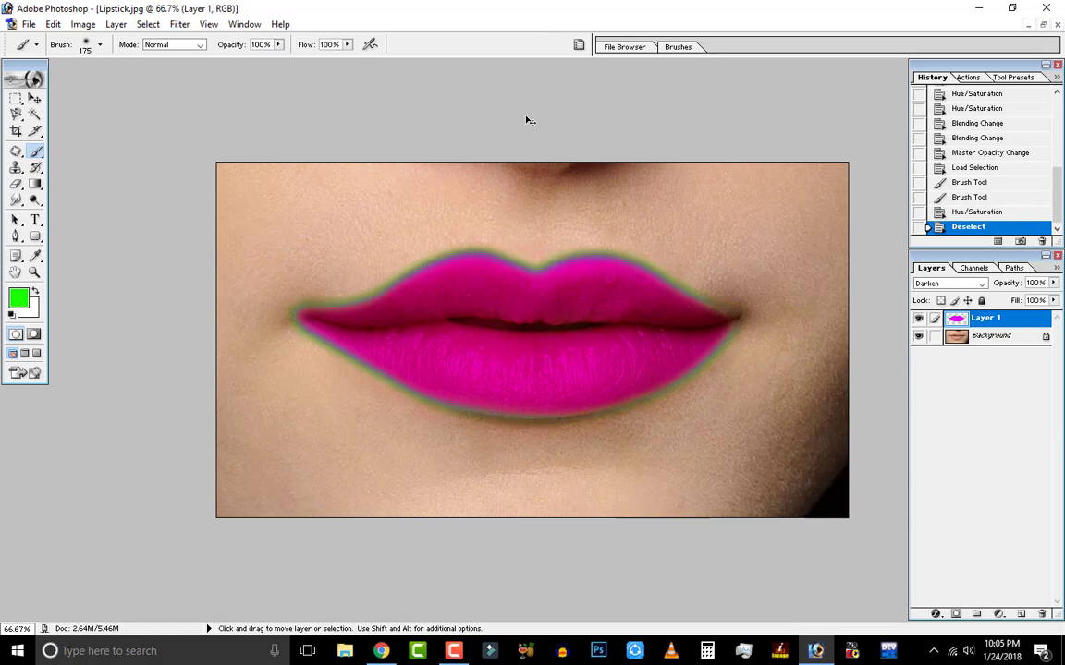
# Revert history to the Load Selection state, then preview Hue/Saturation hue shifts and discard them.
pyautogui.click(977, 182)
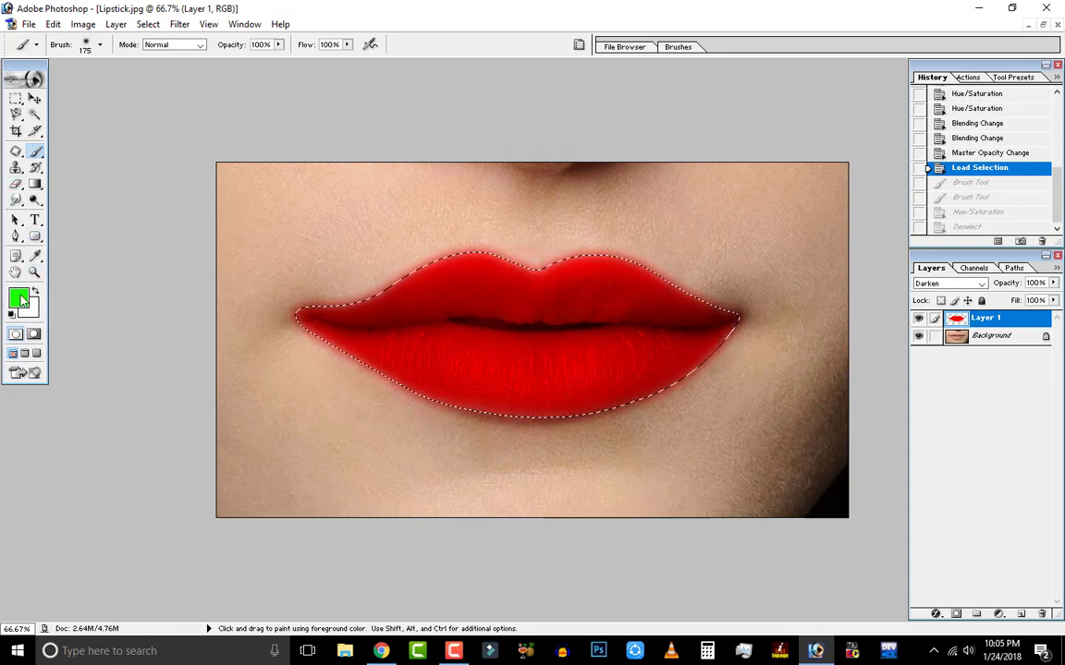
pyautogui.press('ctrl')
pyautogui.hotkey('ctrl', 'u')
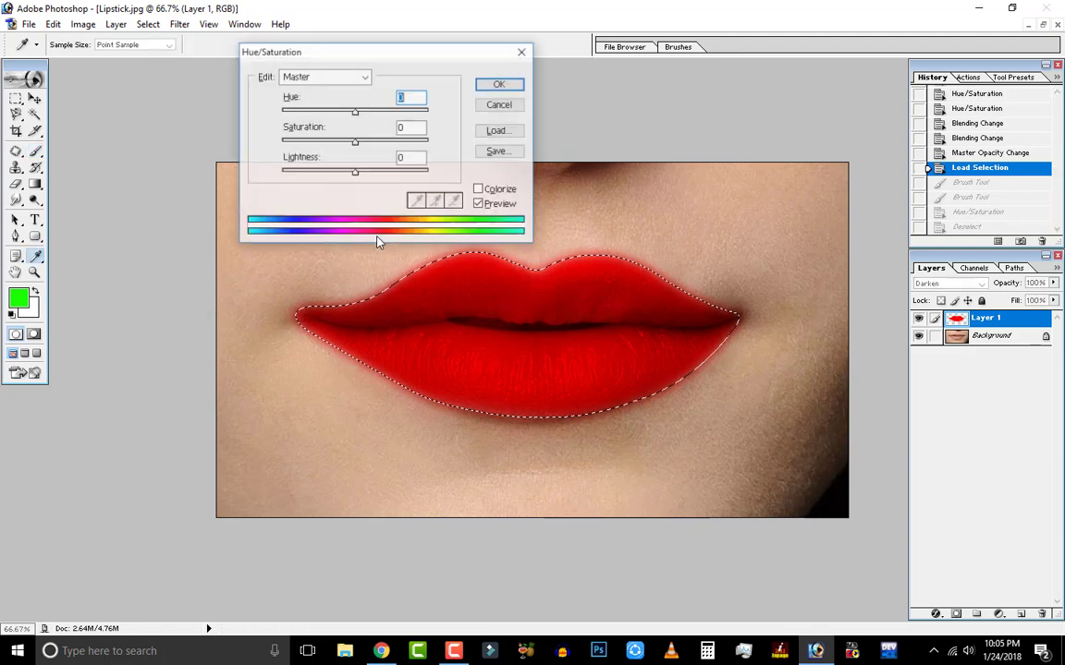
pyautogui.moveTo(354, 111)
pyautogui.mouseDown()
pyautogui.moveTo(268, 118)
pyautogui.moveTo(426, 113)
pyautogui.moveTo(389, 126)
pyautogui.mouseUp()
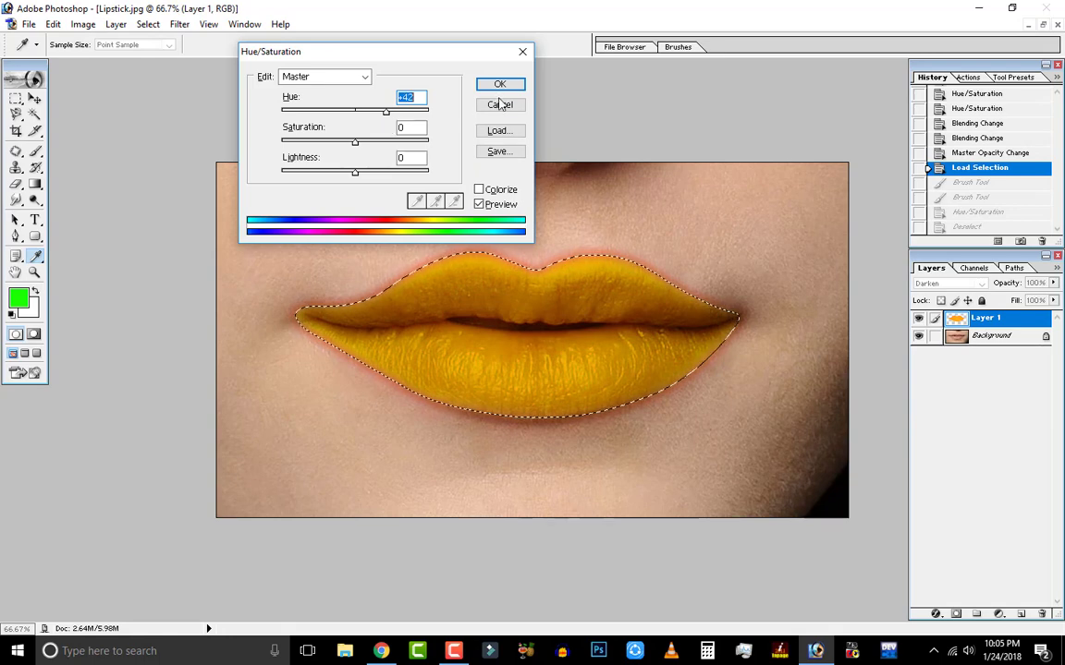
pyautogui.press('Escape')
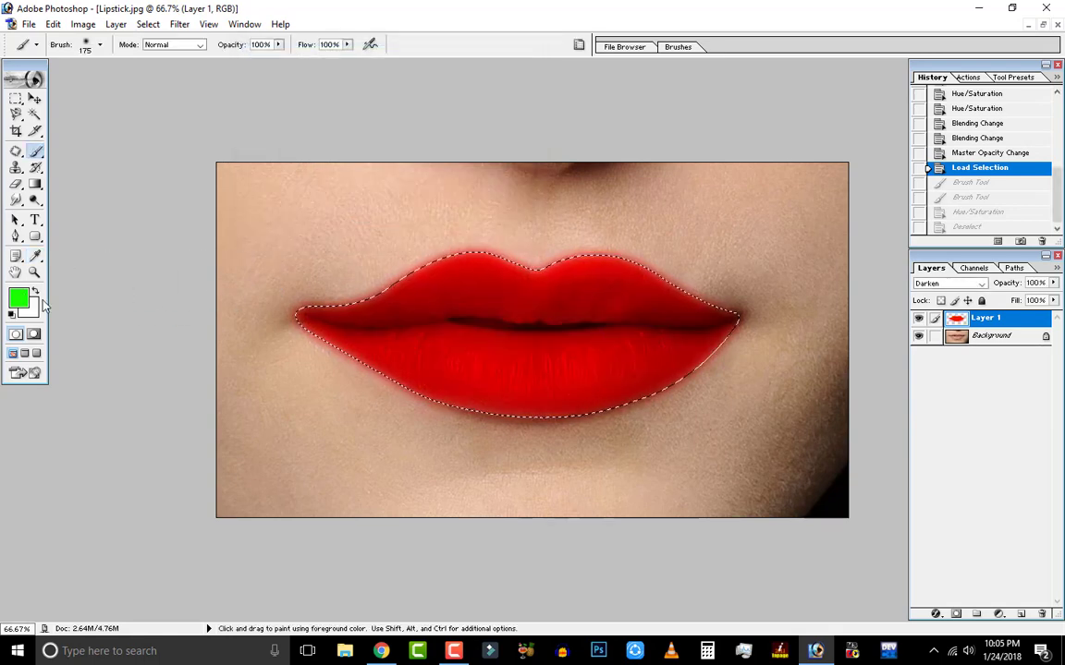
# Set Layer 1's blend mode to Hue for natural pink lips, then deselect.
pyautogui.click(952, 283)
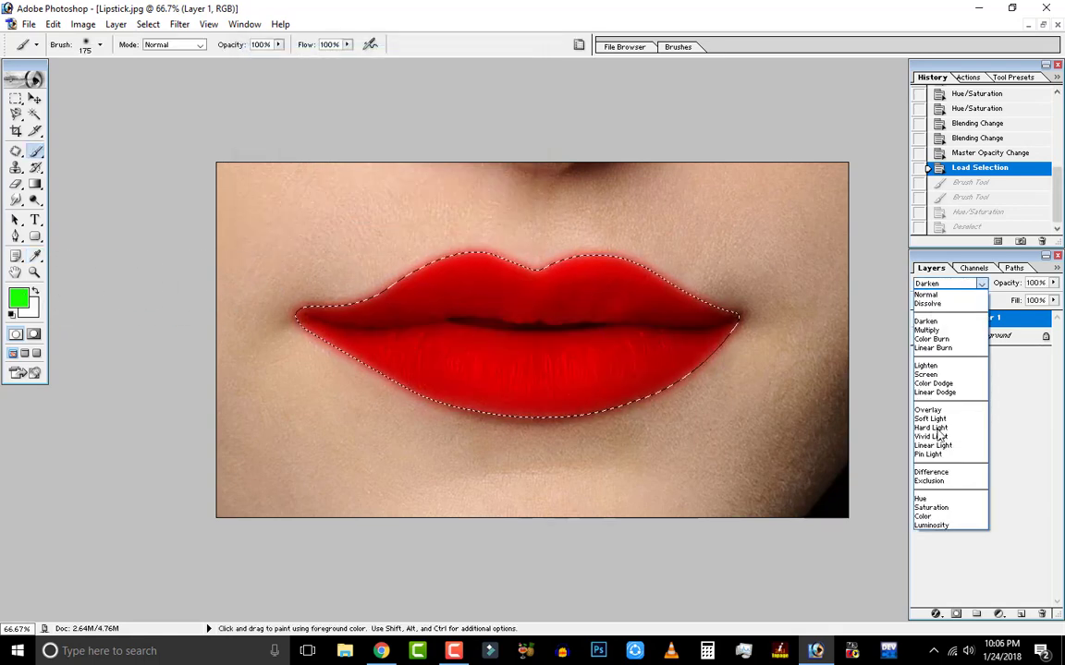
pyautogui.click(929, 498)
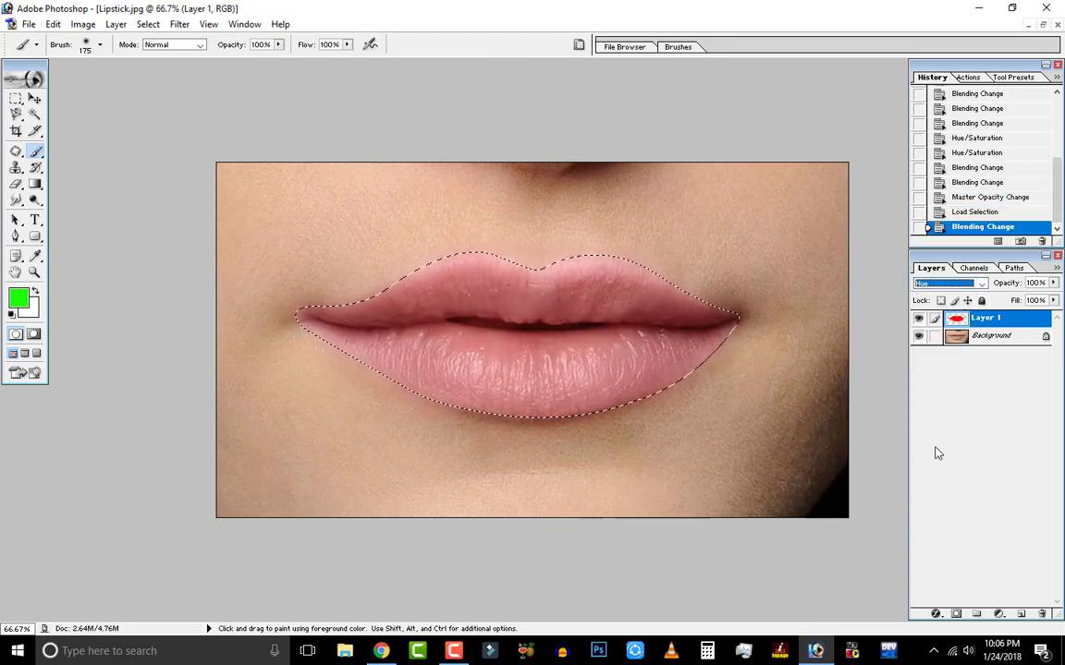
pyautogui.hotkey('ctrl', 'd')
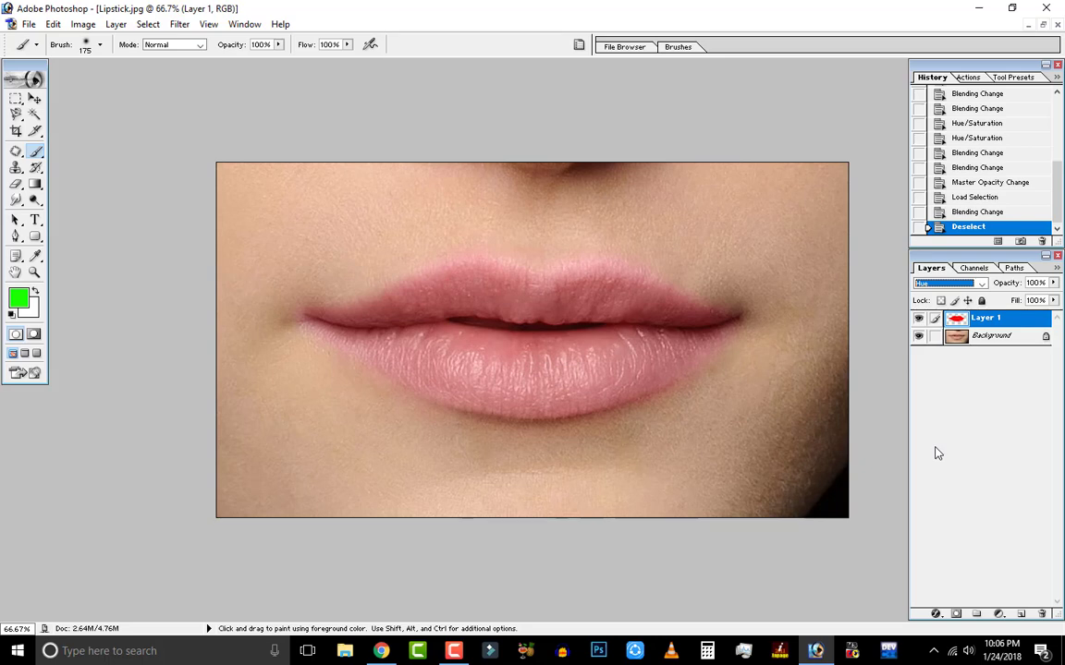